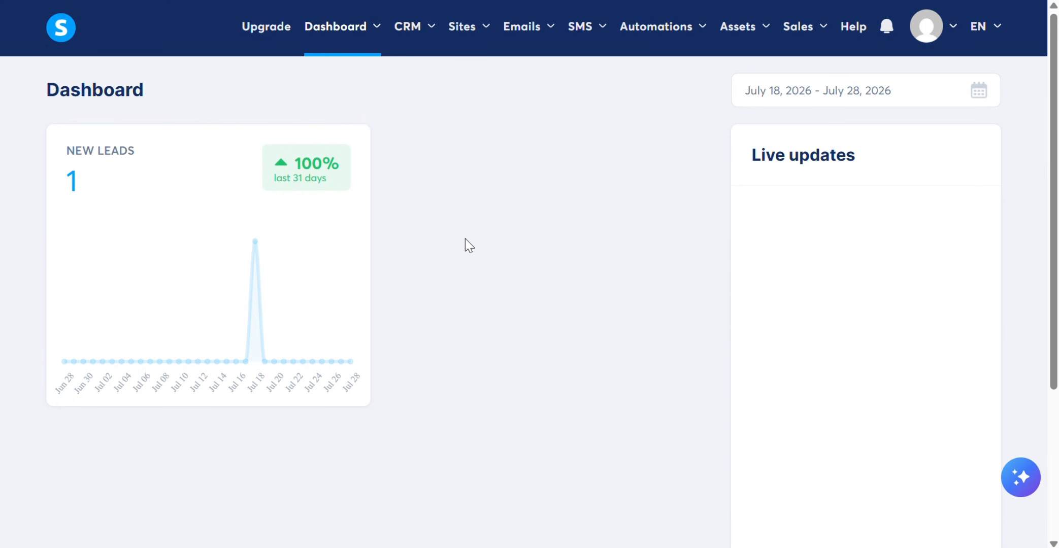
# Open the list of physical products and start creating a new product
pyautogui.moveTo(750, 40)
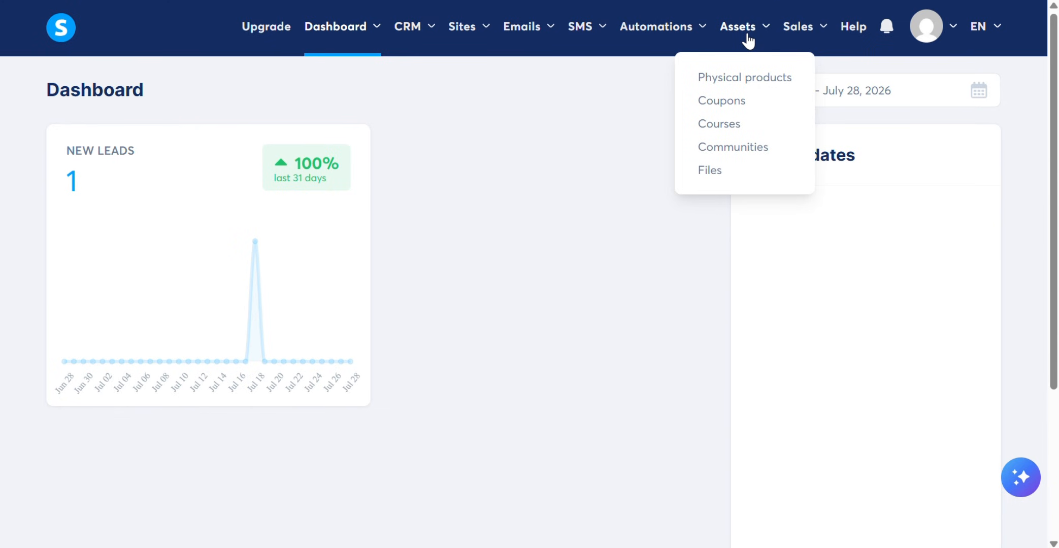
pyautogui.click(754, 85)
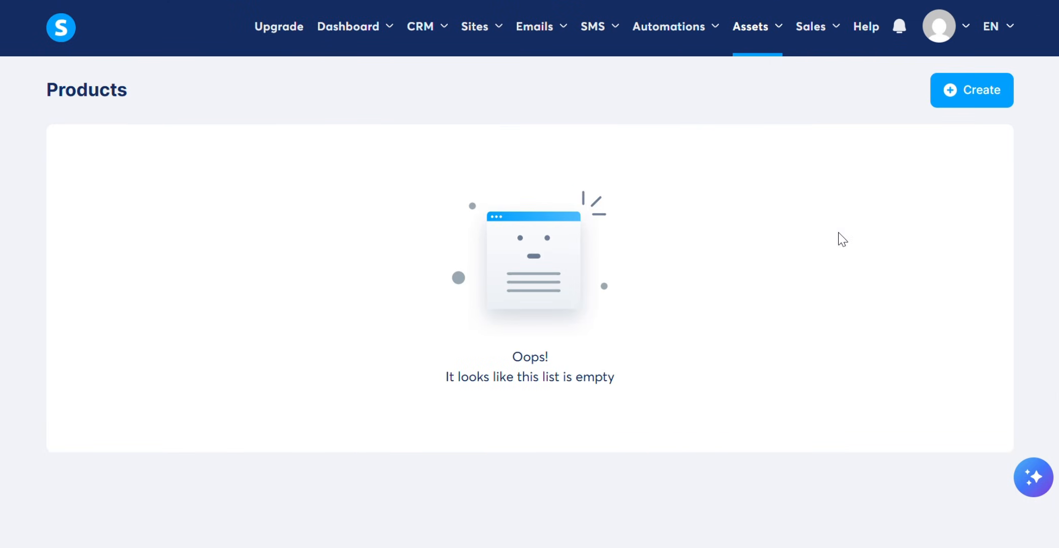
pyautogui.click(970, 99)
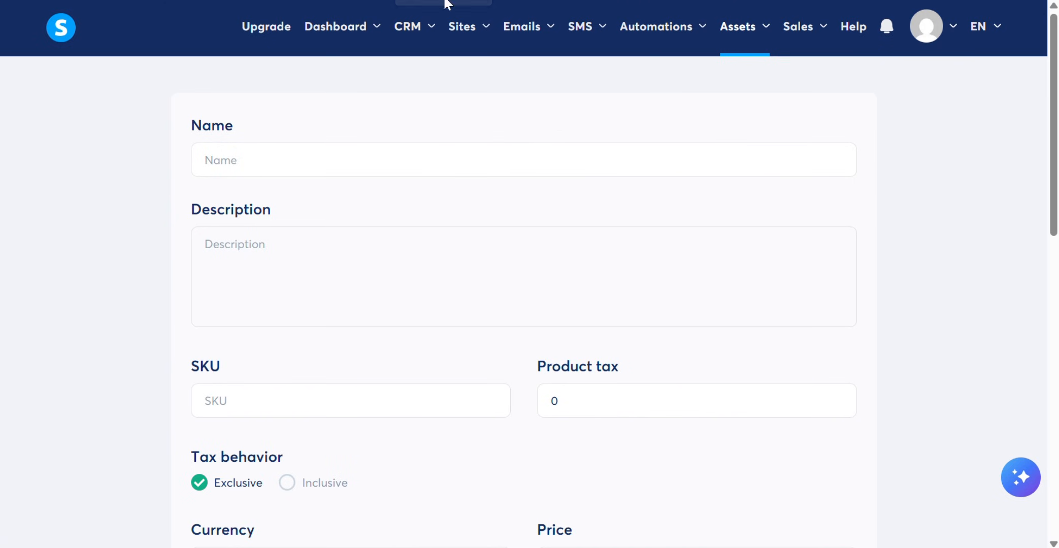
# Examine the blank product form's name, description, SKU, tax, currency, price, weight, inventory, shipping, media and options settings
pyautogui.click(298, 161)
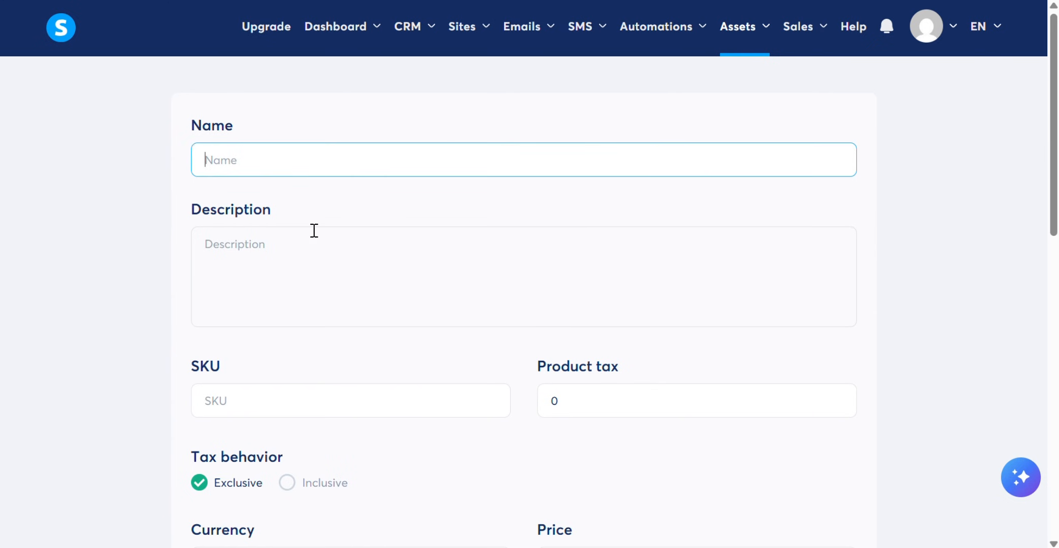
pyautogui.scroll(-3, 298, 378)
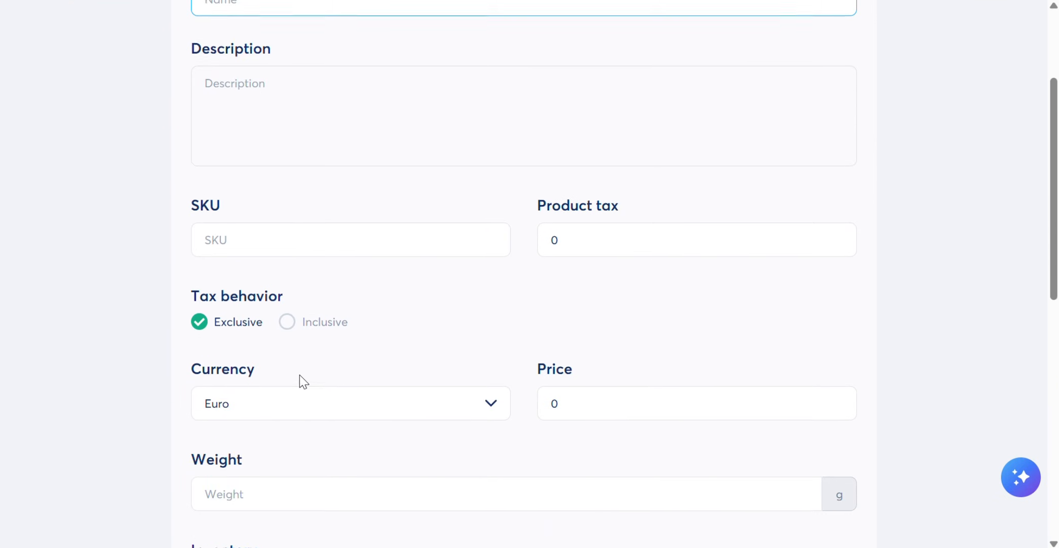
pyautogui.click(310, 240)
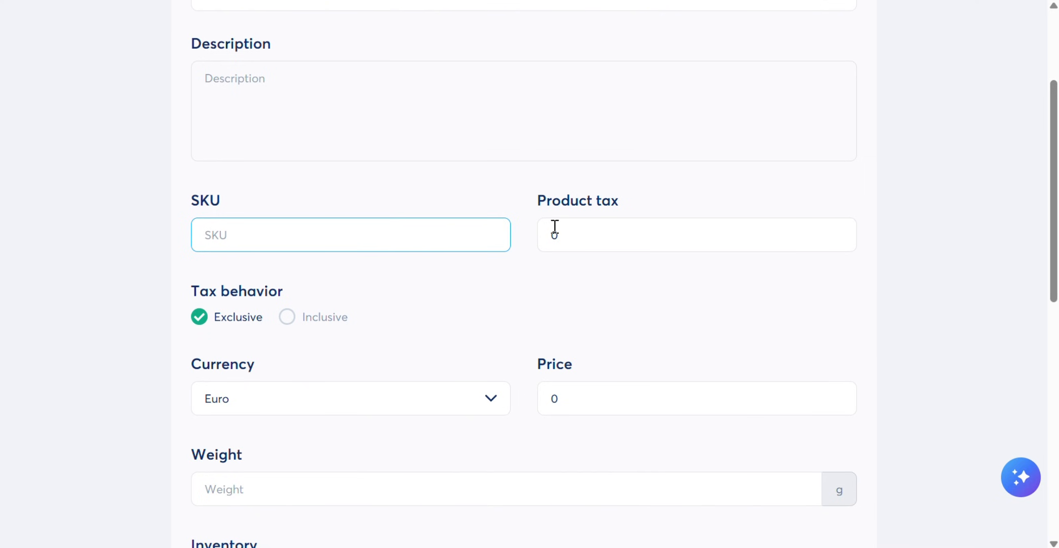
pyautogui.scroll(-3, 385, 354)
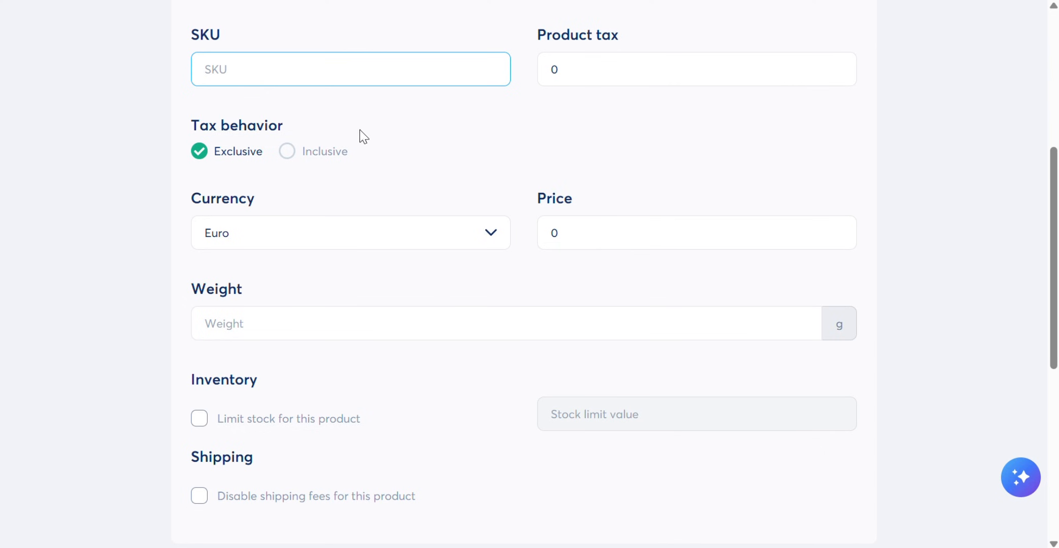
pyautogui.scroll(-8, 362, 134)
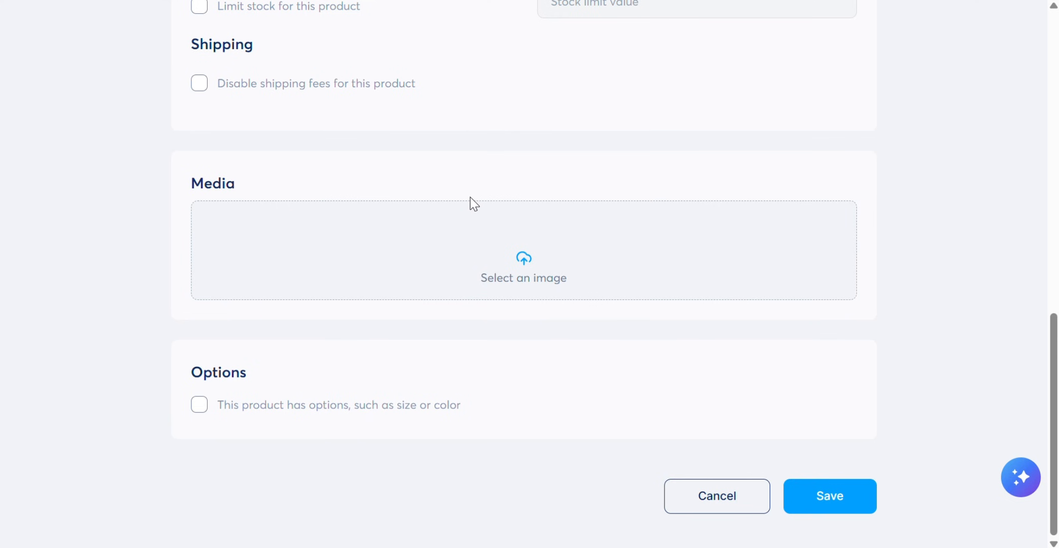
pyautogui.click(413, 210)
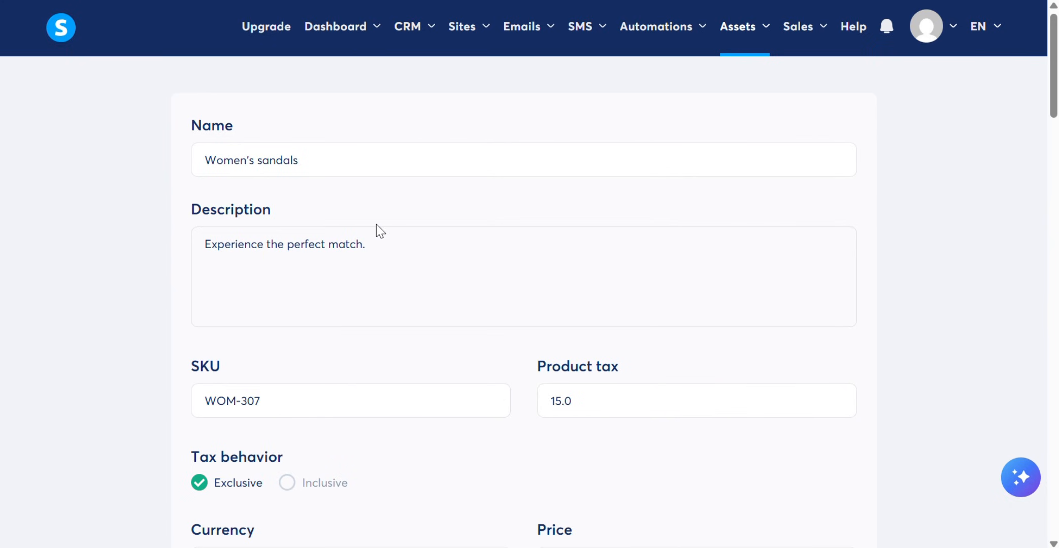
# Review the Women's sandals product's description, SKU, tax, price, weight, stock limit, shipping setting and image
pyautogui.scroll(-2, 377, 225)
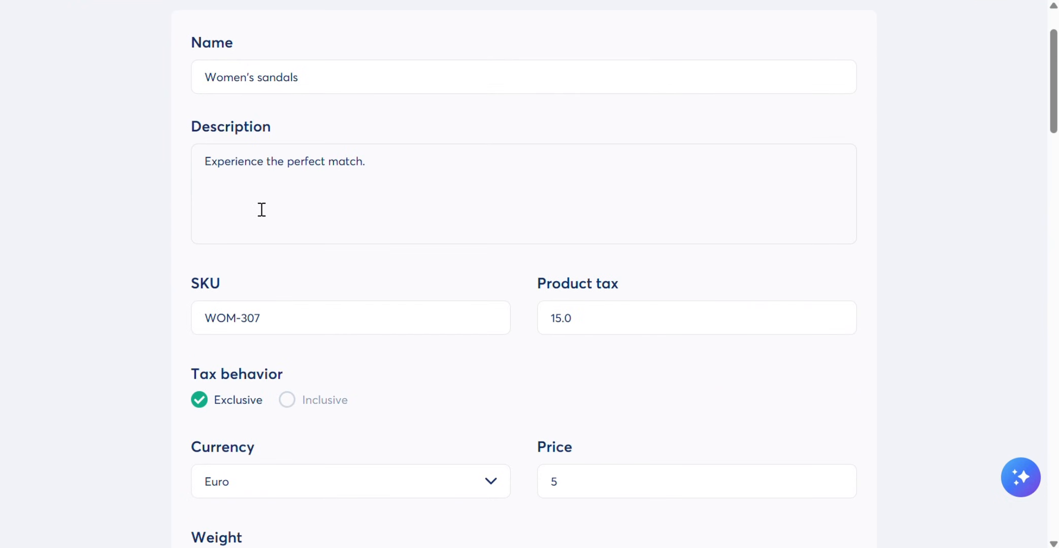
pyautogui.scroll(-4, 390, 246)
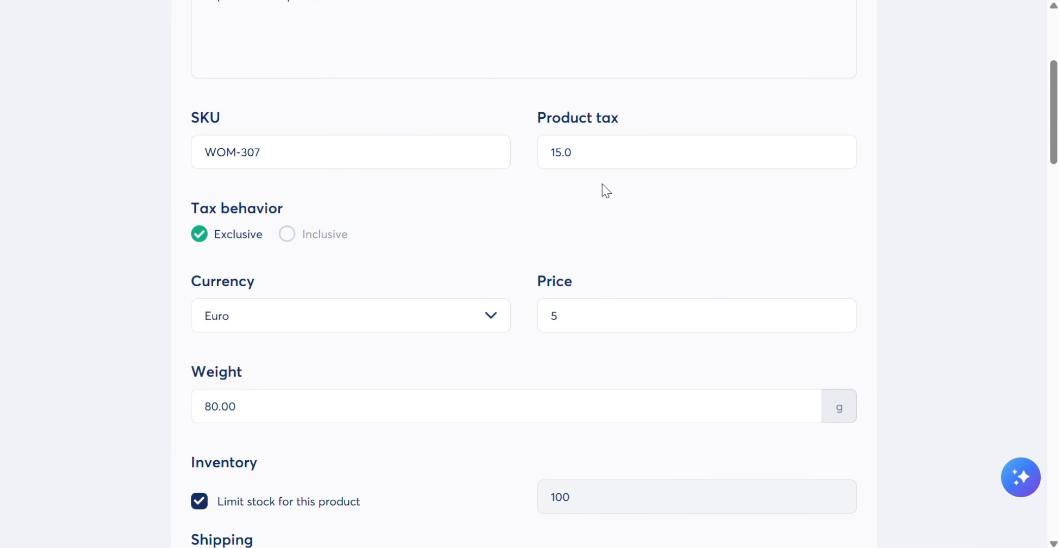
pyautogui.scroll(-4, 501, 300)
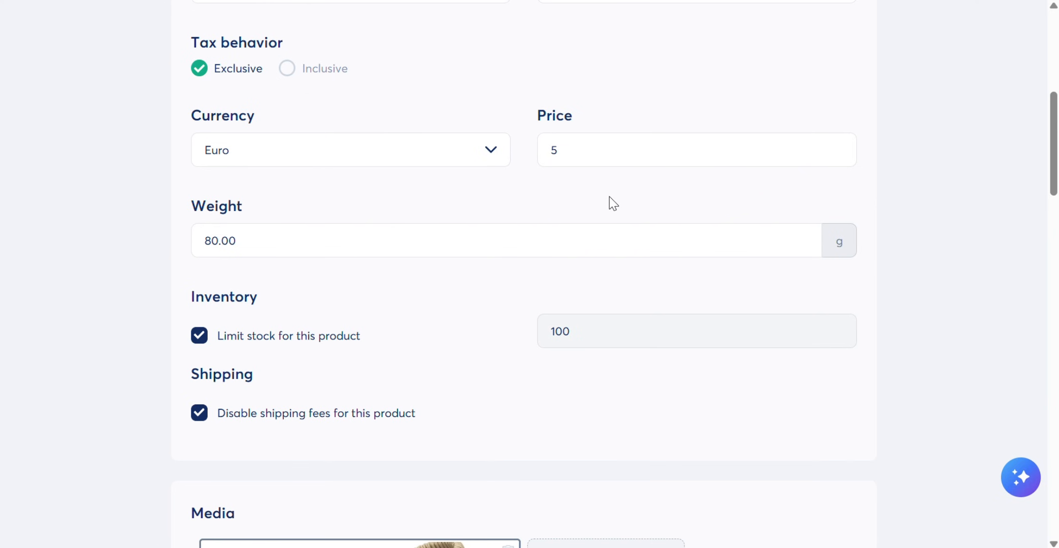
pyautogui.scroll(-2, 361, 244)
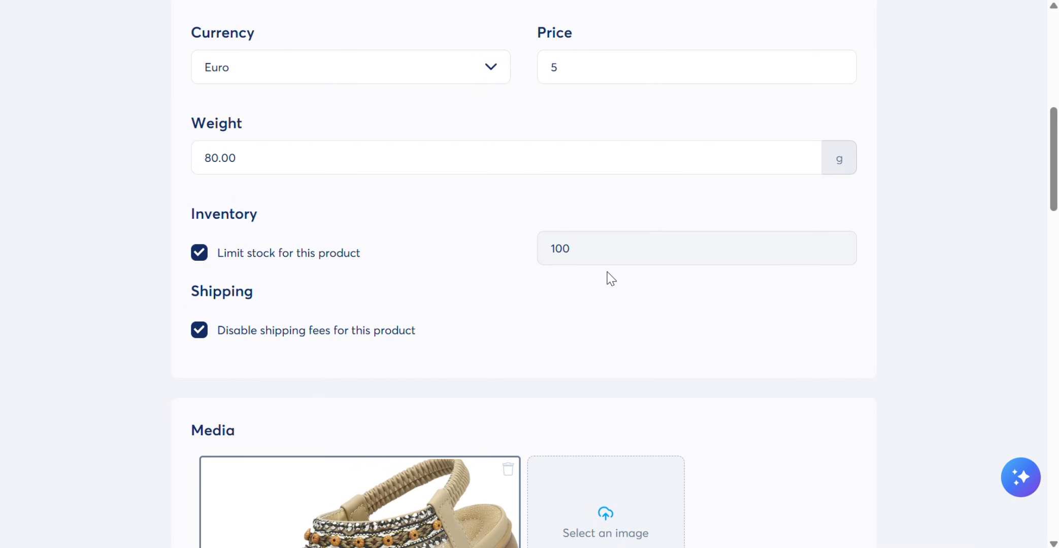
pyautogui.scroll(-2, 565, 274)
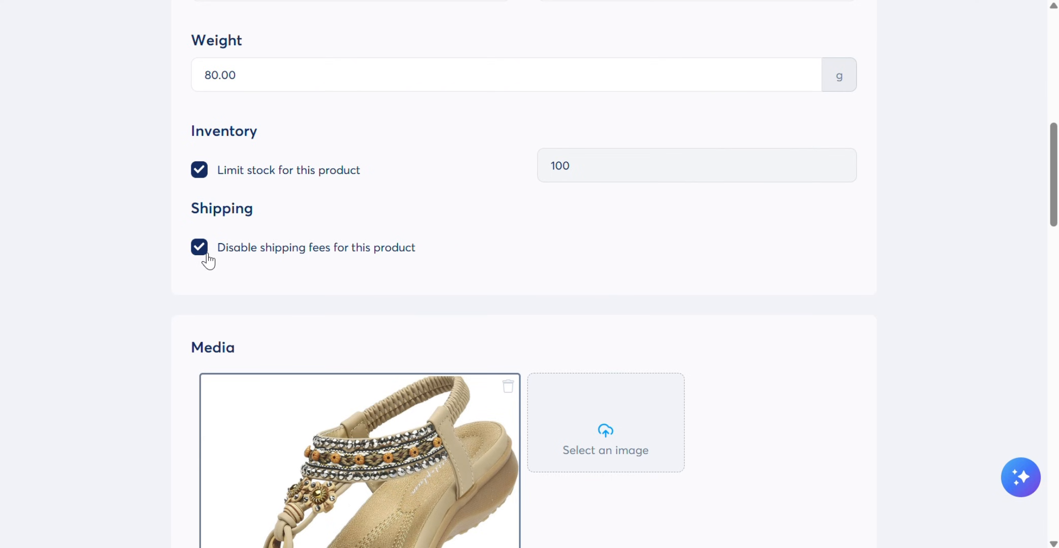
pyautogui.scroll(-5, 205, 274)
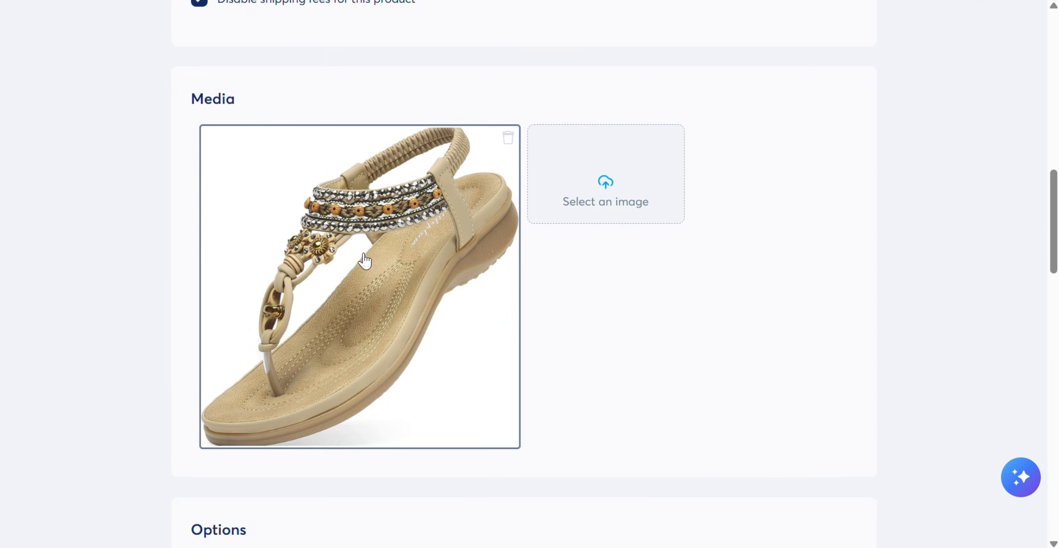
# Review the product's Color and Sizes options and the values defined for each
pyautogui.scroll(-3, 365, 261)
pyautogui.scroll(-5, 293, 116)
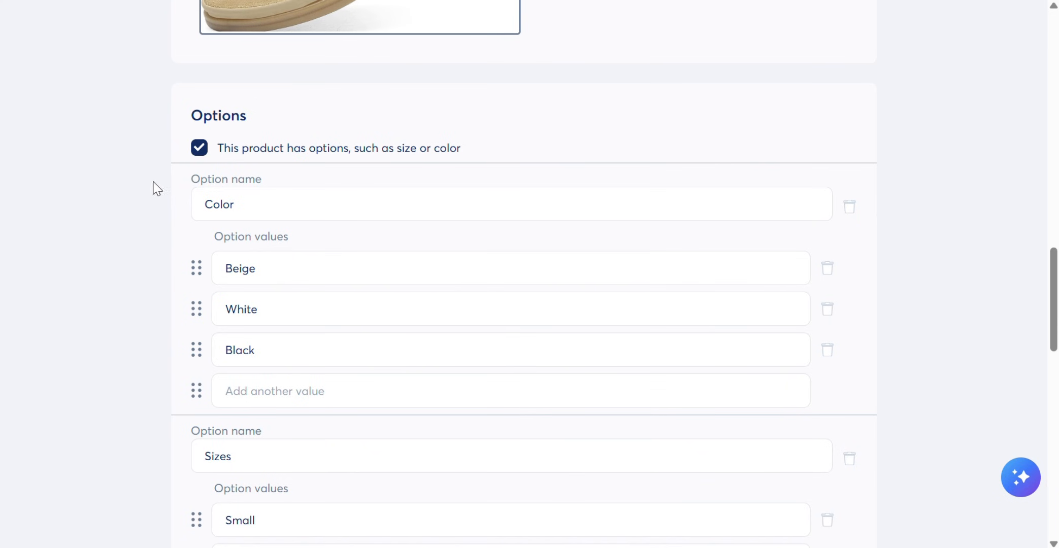
pyautogui.scroll(-2, 251, 210)
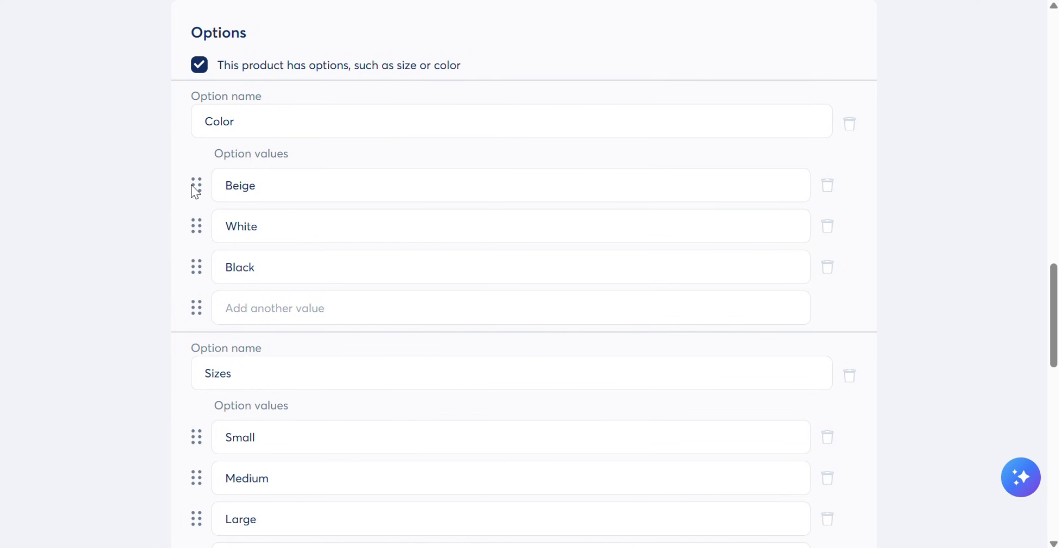
pyautogui.scroll(-1, 272, 311)
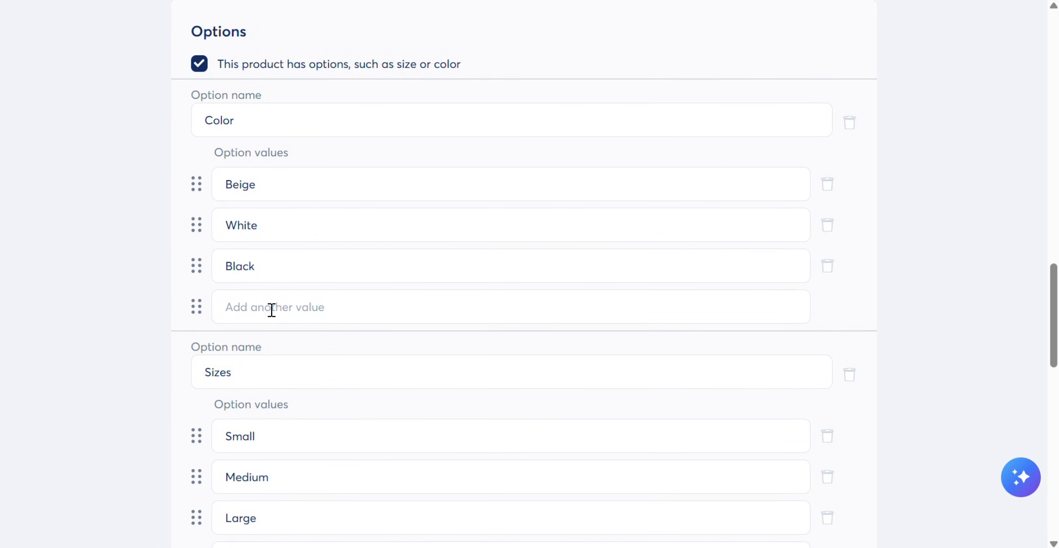
pyautogui.scroll(-3, 271, 310)
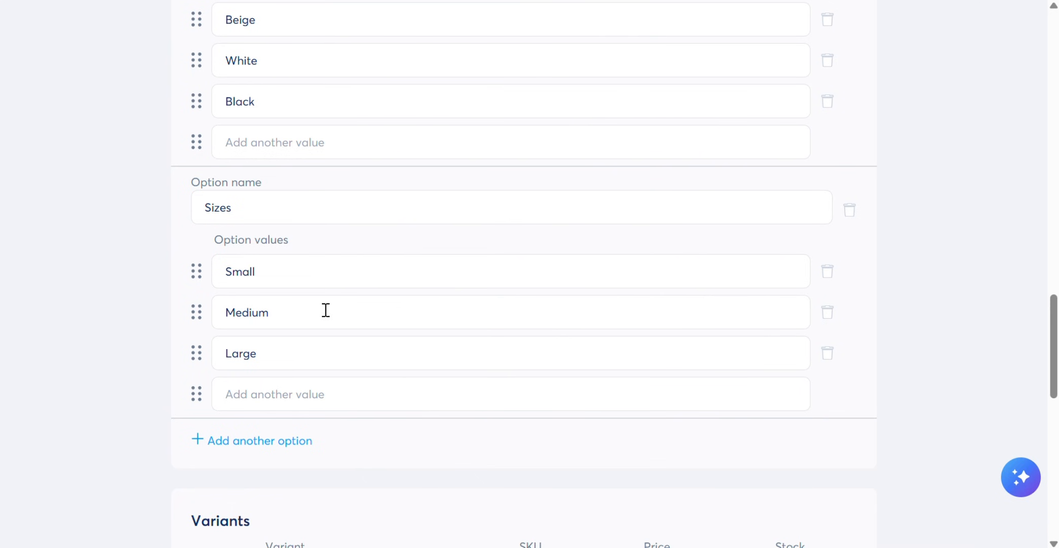
pyautogui.scroll(-2, 313, 340)
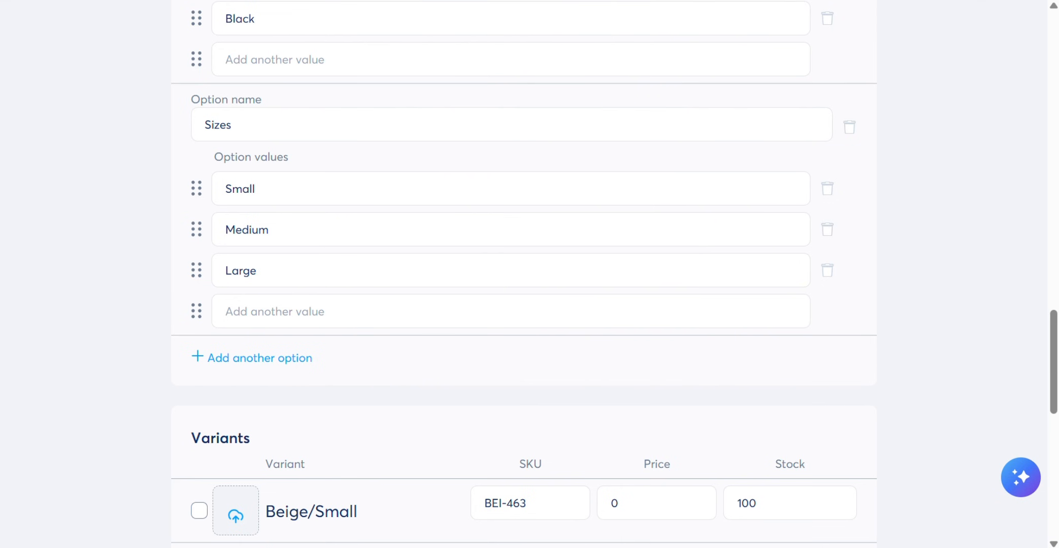
# Examine the color and size variants, including each one's SKU, price and stock entries
pyautogui.scroll(-8, 153, 112)
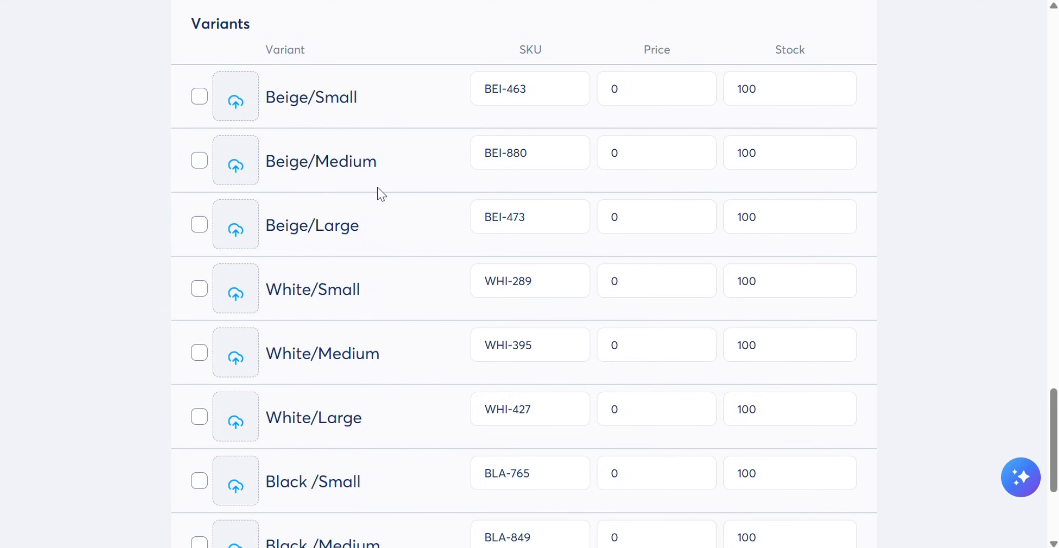
pyautogui.scroll(-3, 396, 188)
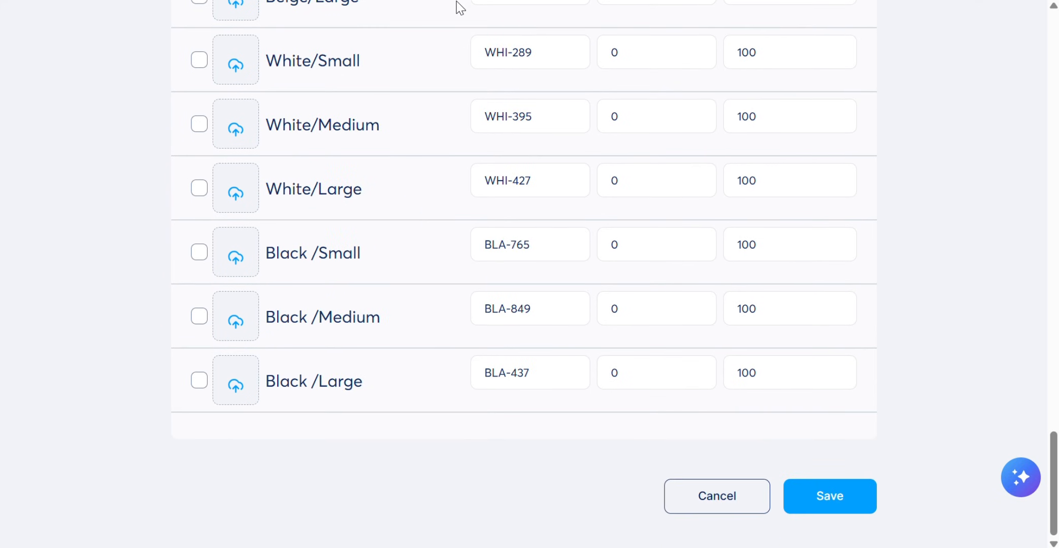
pyautogui.scroll(5, 457, 4)
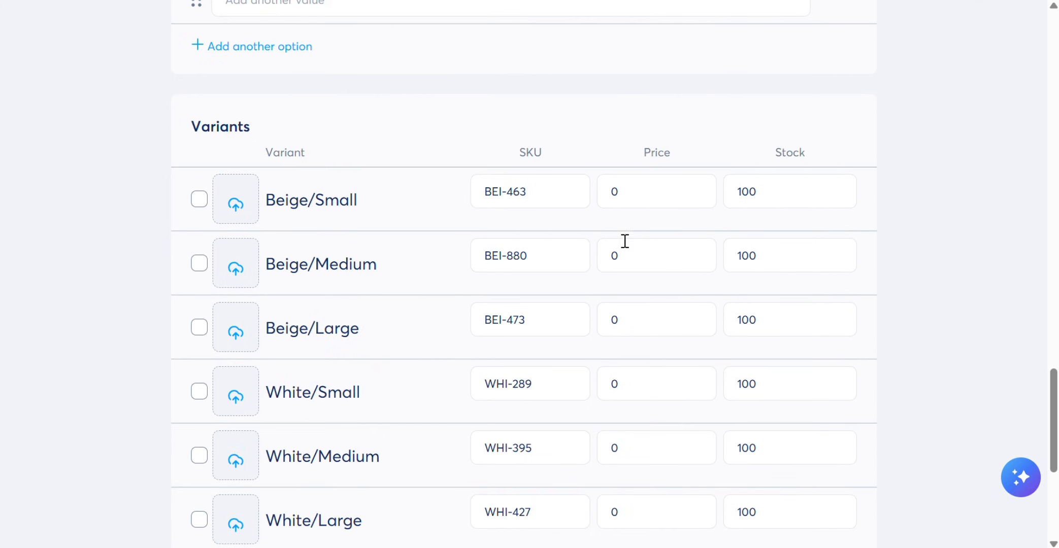
pyautogui.click(643, 193)
pyautogui.scroll(-3, 675, 248)
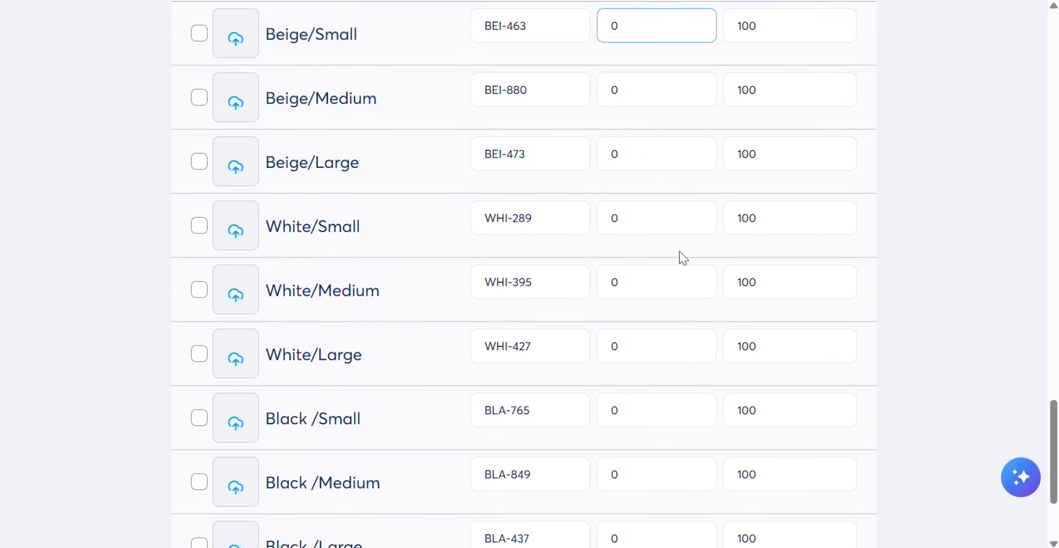
pyautogui.scroll(5, 683, 259)
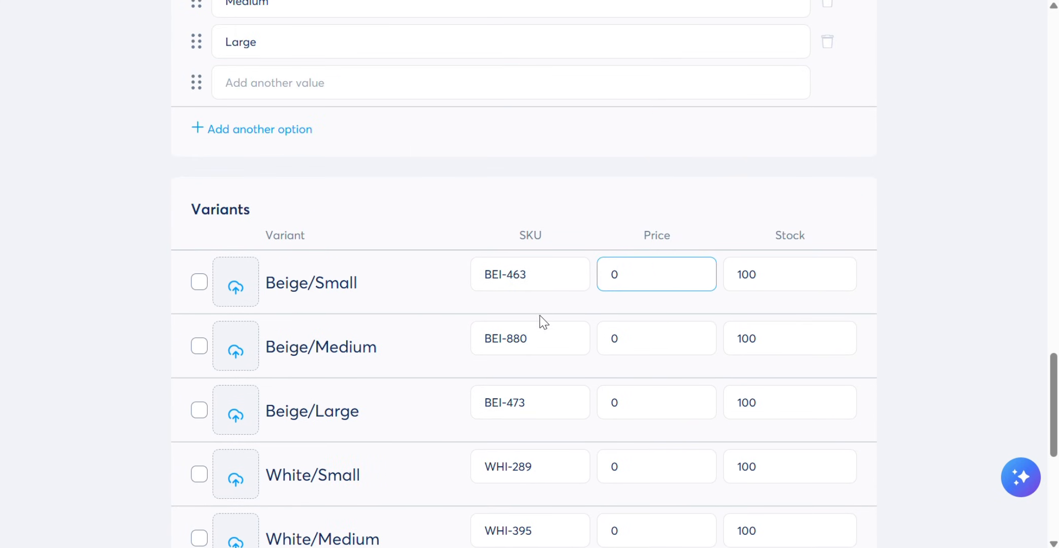
pyautogui.scroll(-2, 636, 355)
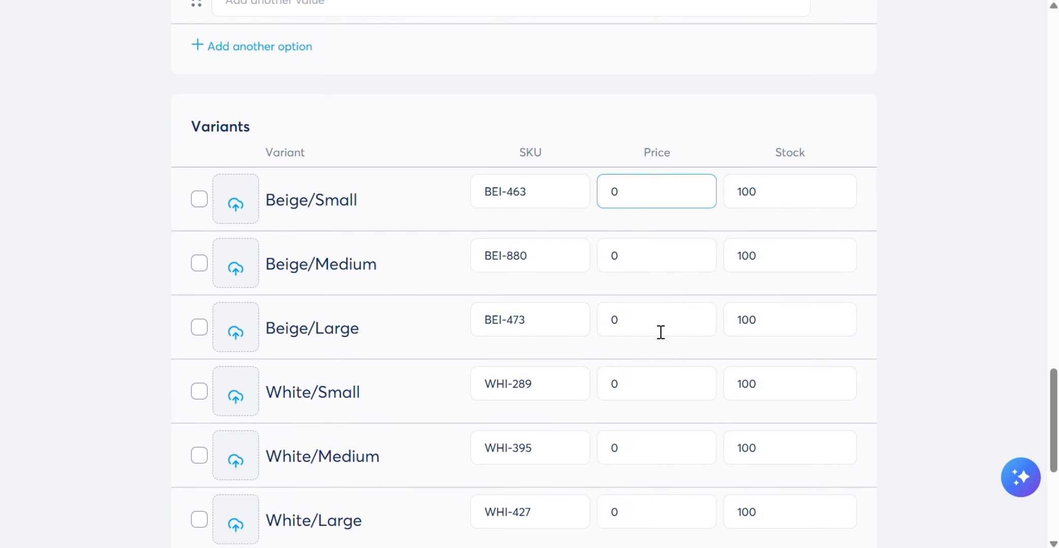
pyautogui.scroll(-3, 782, 260)
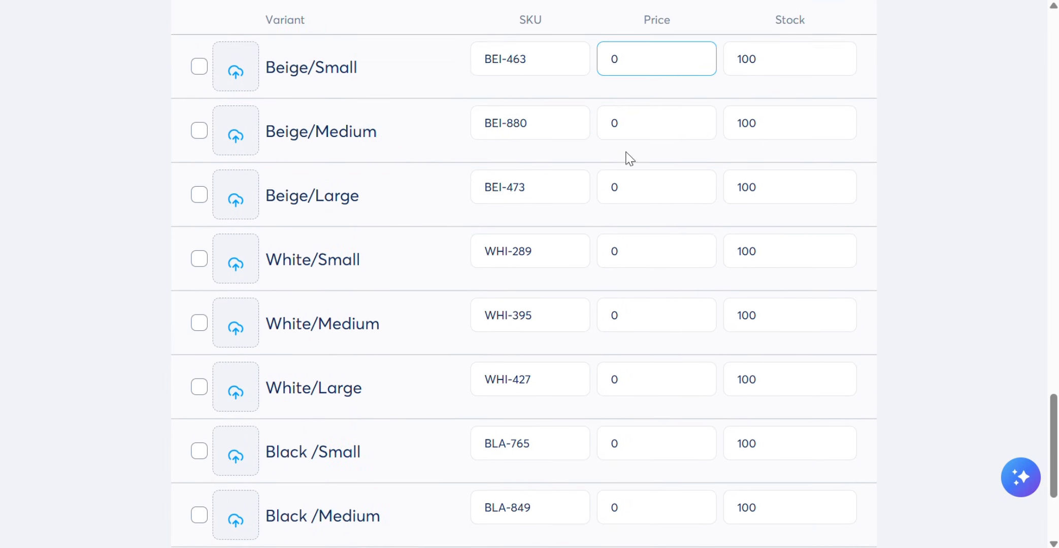
pyautogui.scroll(1, 629, 158)
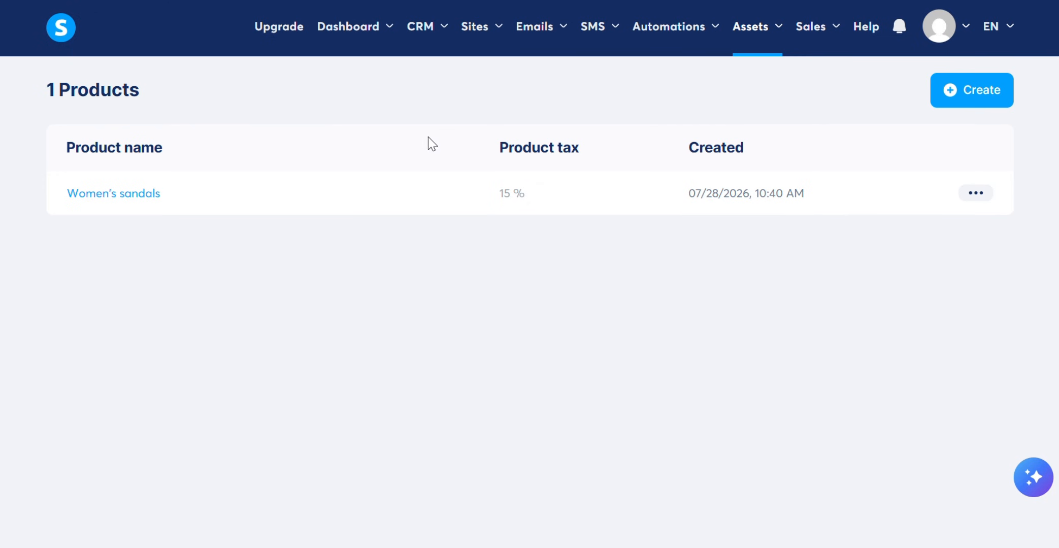
# Create a sales funnel named Sandals with Sell as its goal
pyautogui.moveTo(476, 32)
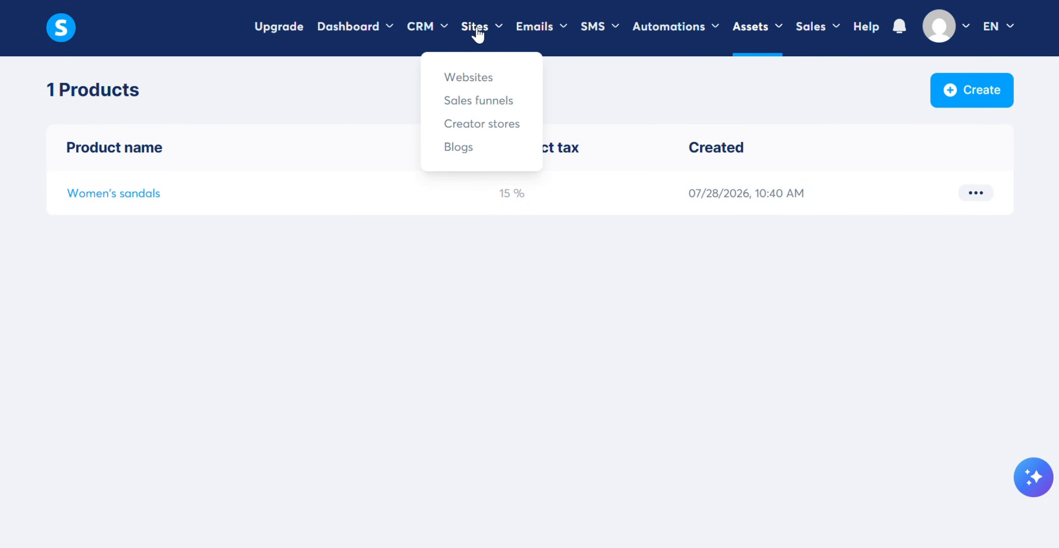
pyautogui.click(484, 102)
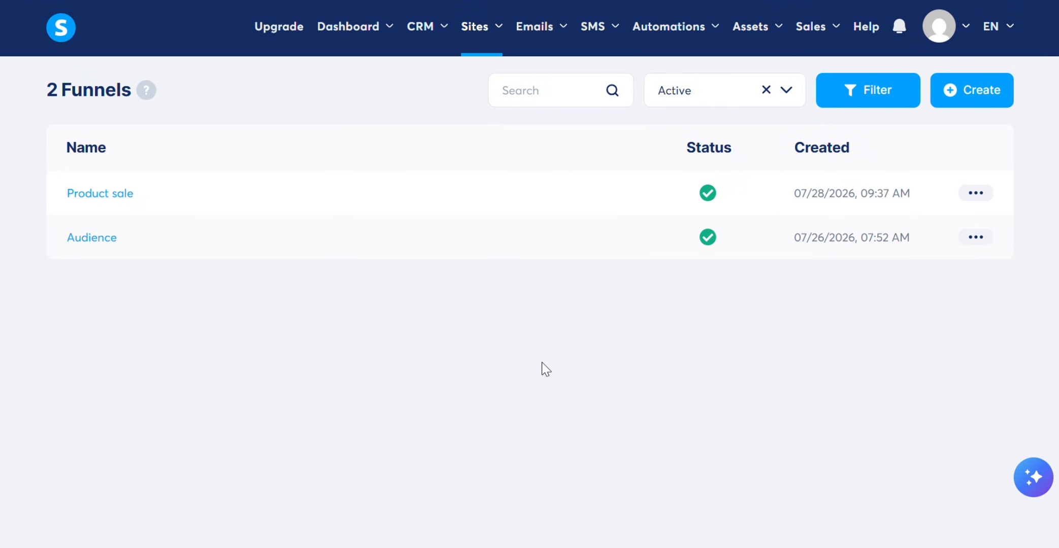
pyautogui.click(983, 90)
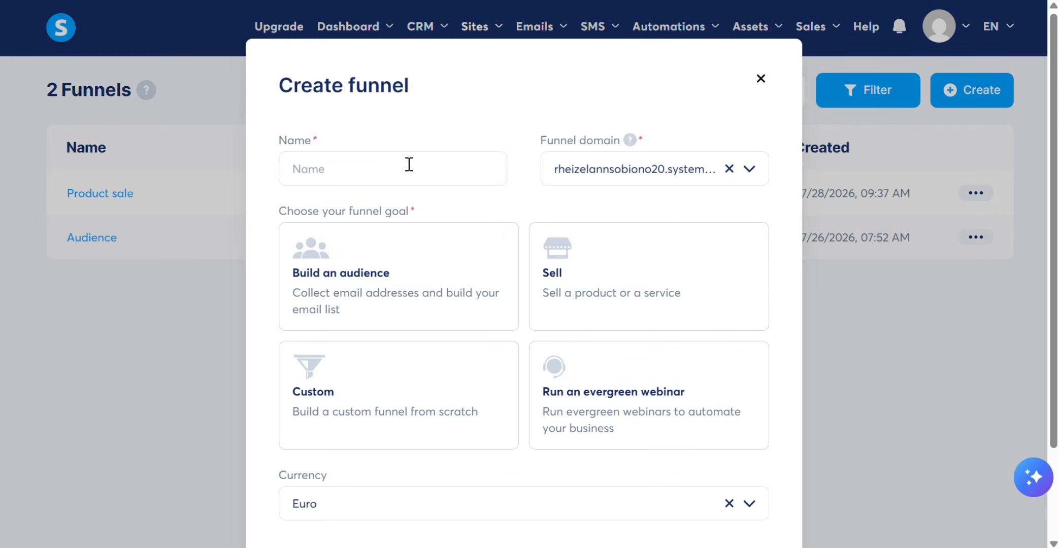
pyautogui.write('Sandals')
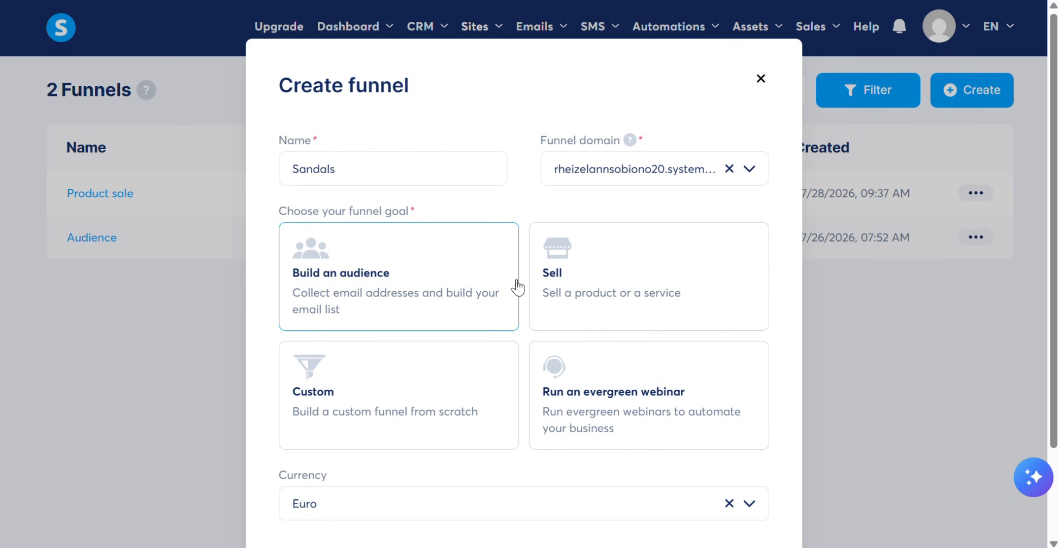
pyautogui.click(623, 279)
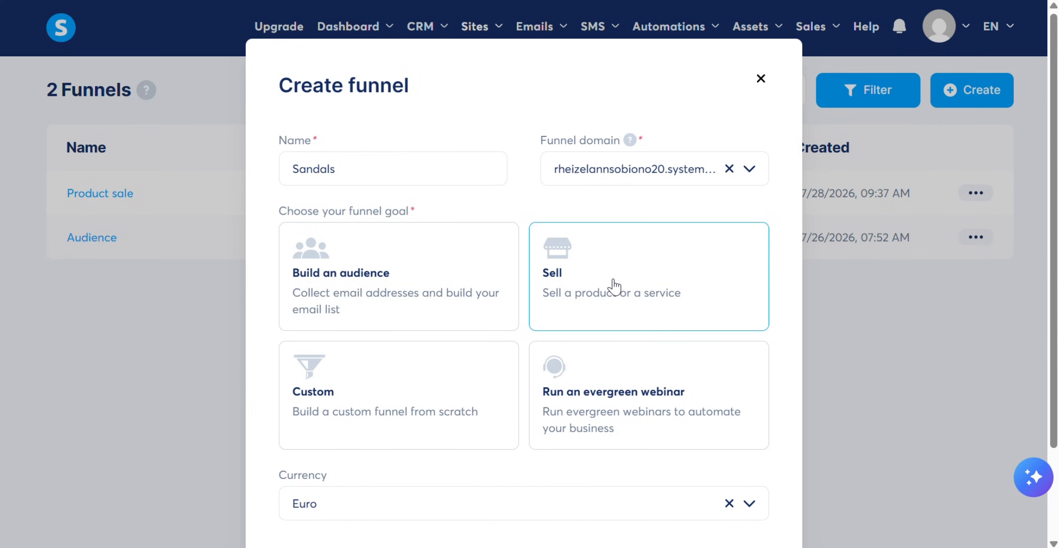
pyautogui.scroll(-3, 624, 279)
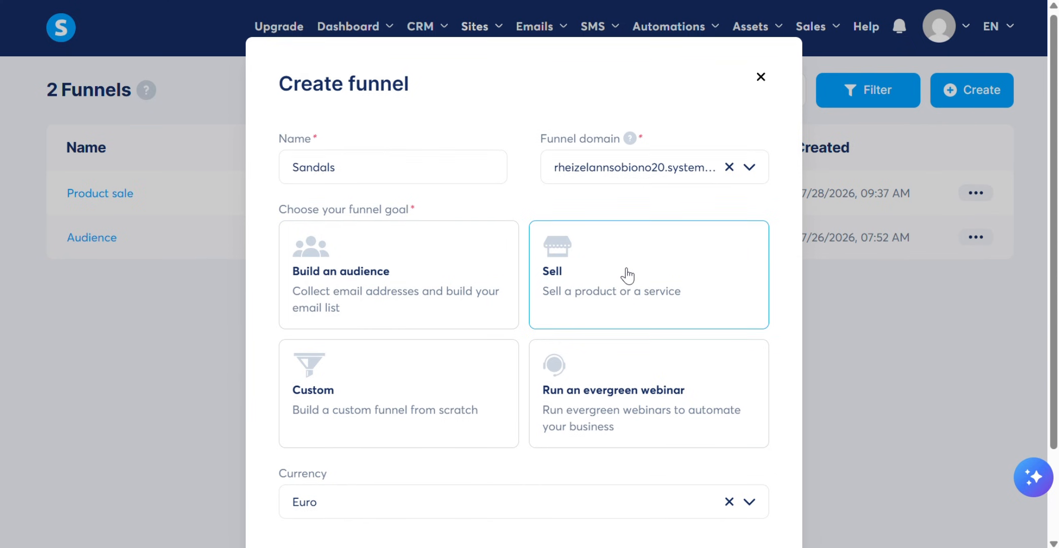
pyautogui.scroll(3, 600, 266)
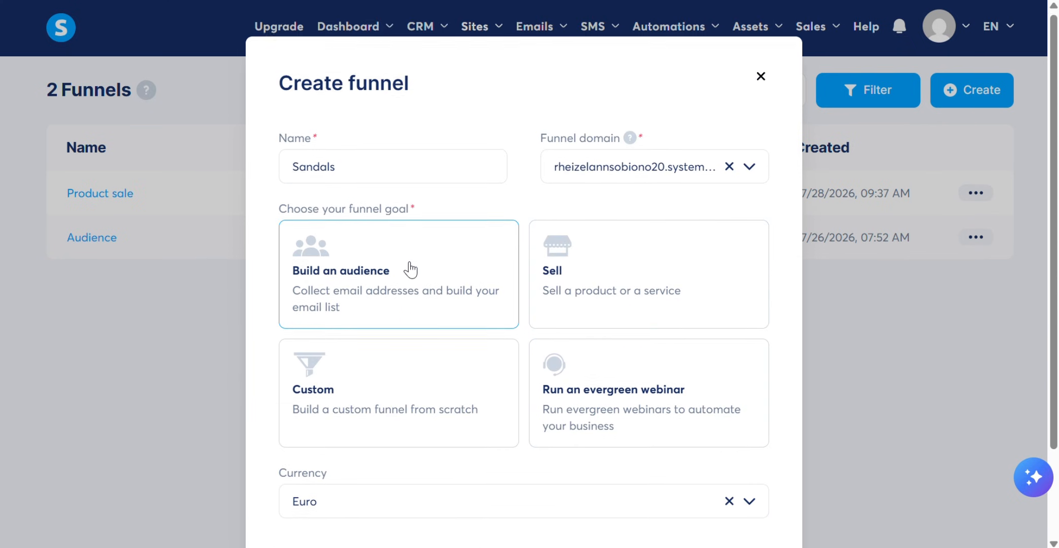
pyautogui.scroll(-3, 508, 239)
pyautogui.click(629, 196)
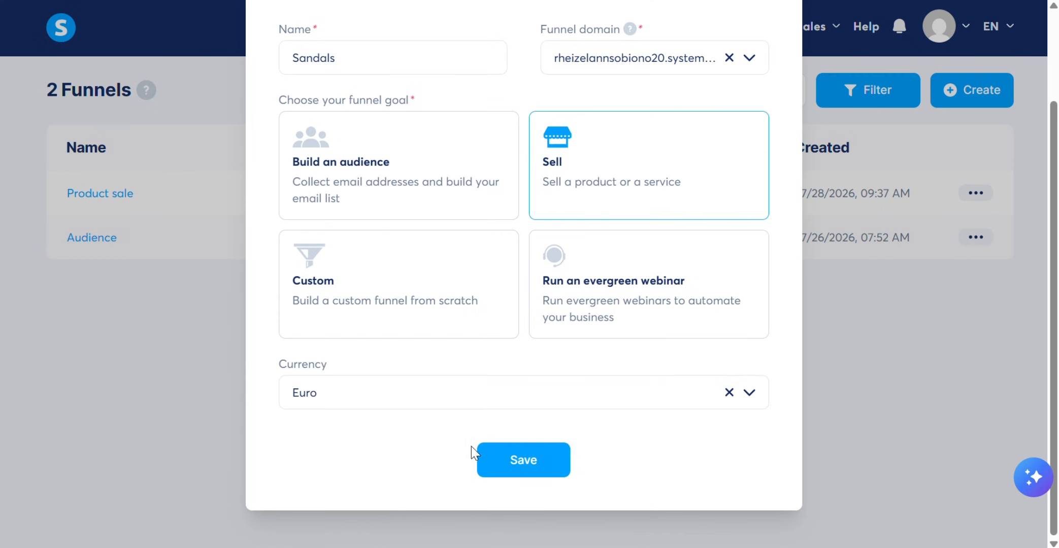
pyautogui.click(509, 463)
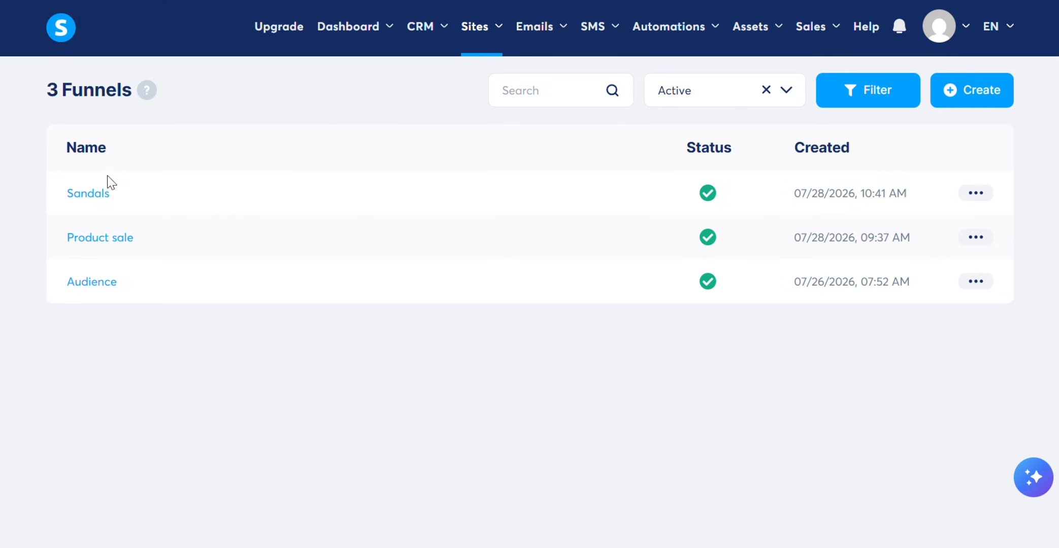
# Set the Sandals funnel's order form to offer the physical product Women's sandals and save the offer
pyautogui.click(100, 194)
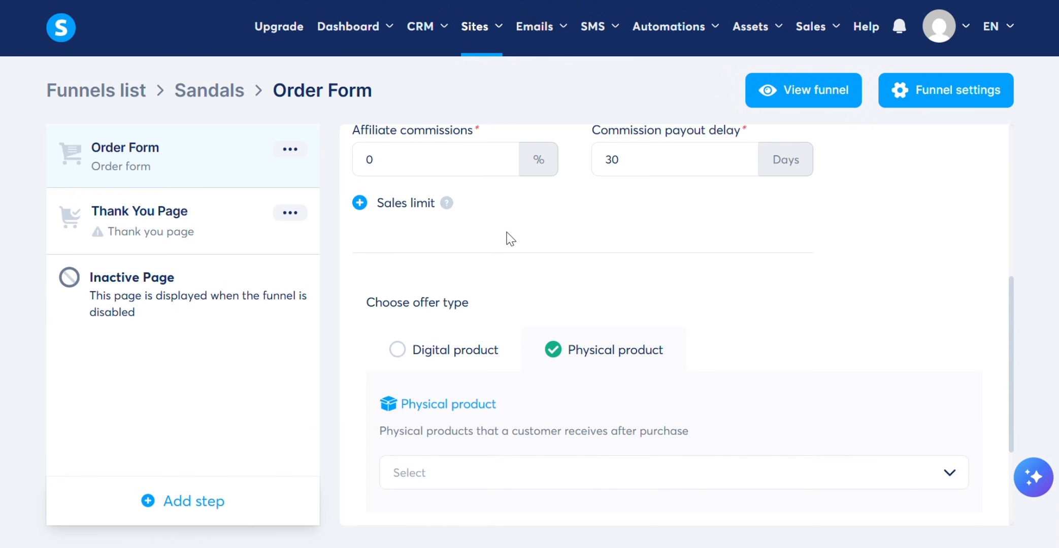
pyautogui.scroll(-2, 572, 364)
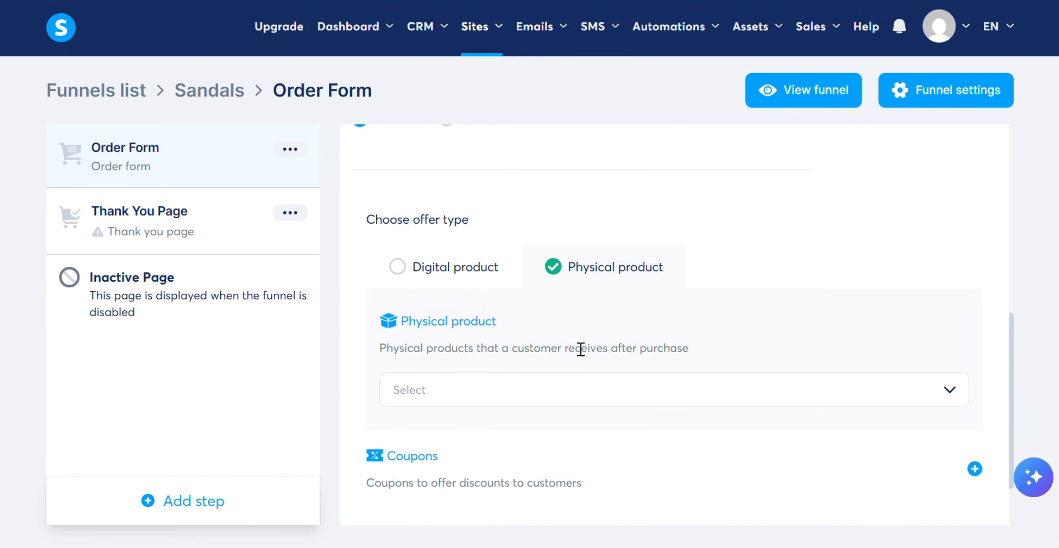
pyautogui.click(634, 395)
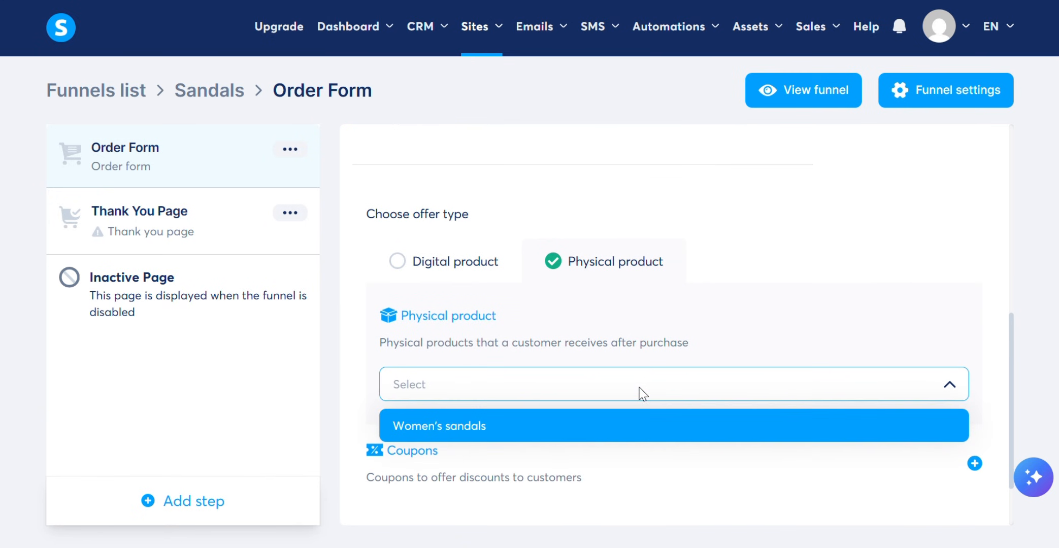
pyautogui.scroll(-2, 638, 391)
pyautogui.click(609, 336)
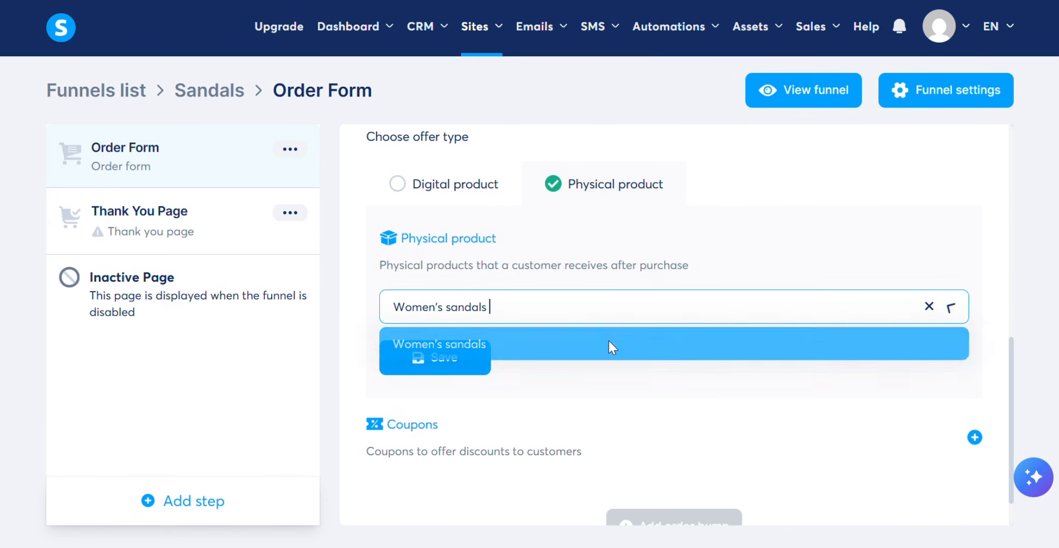
pyautogui.scroll(-1, 606, 371)
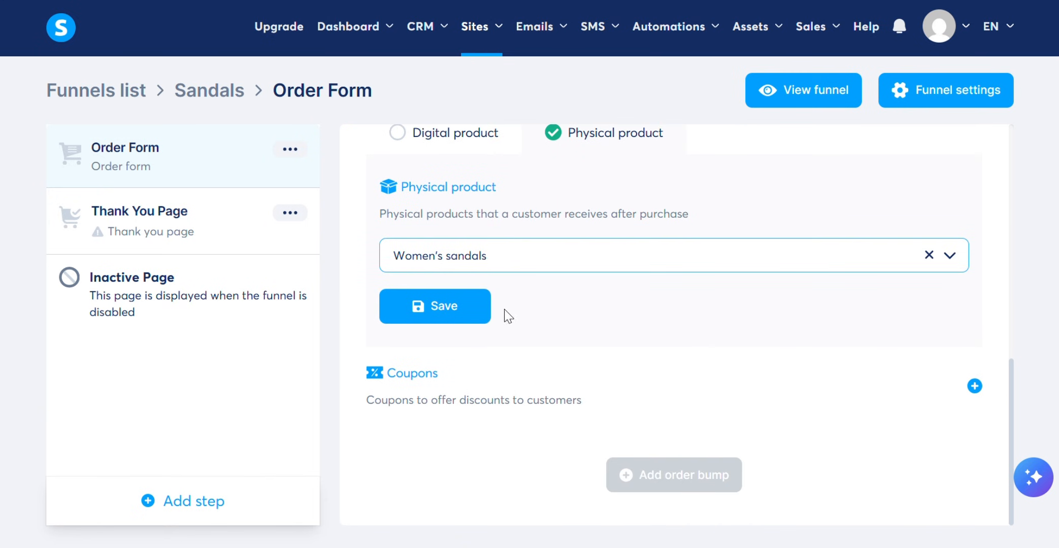
pyautogui.click(471, 313)
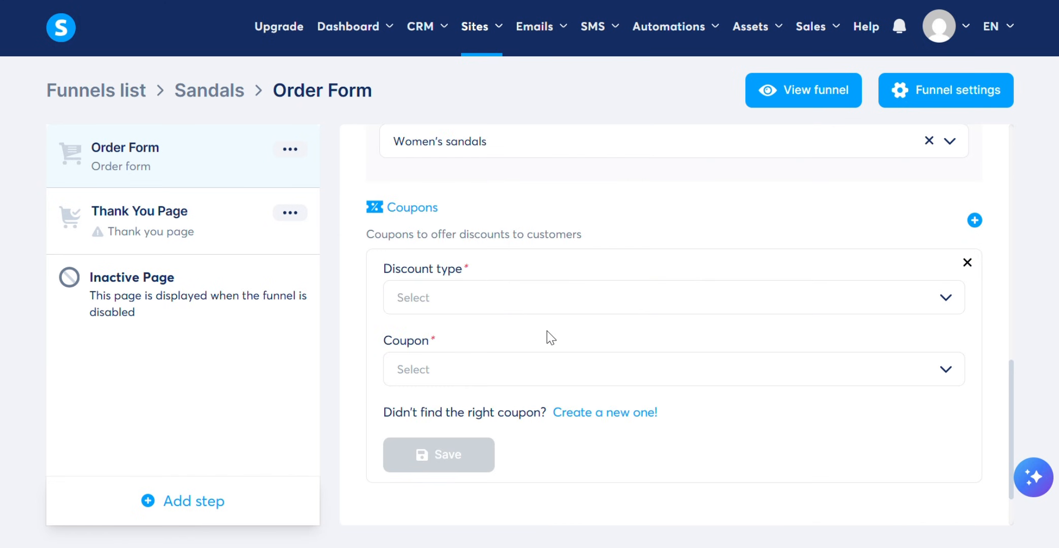
# Check which discount types are available for a coupon on the order form
pyautogui.click(601, 303)
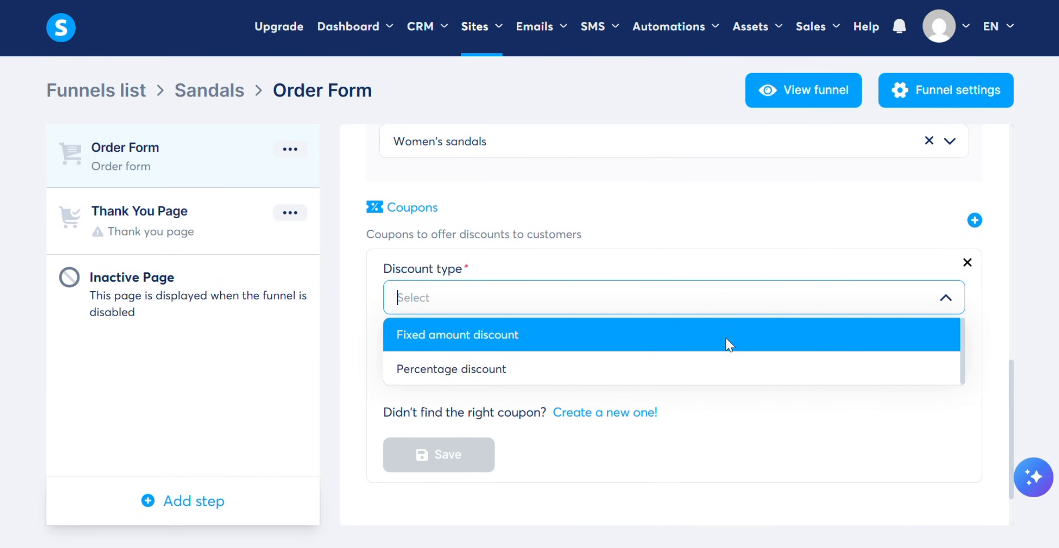
pyautogui.click(784, 433)
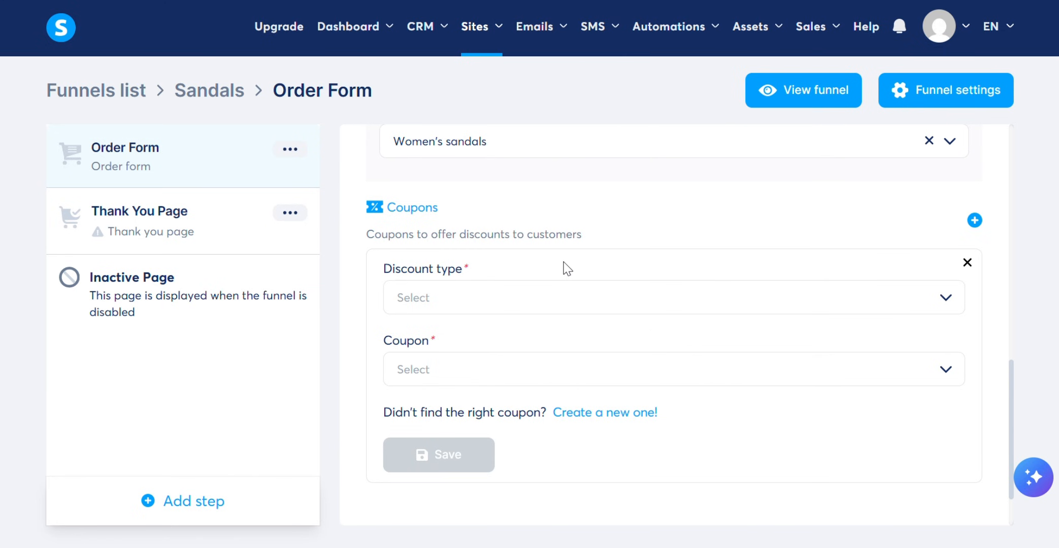
# Open the order form page for editing and add a Physical product element below the ring image in the Order Summary
pyautogui.scroll(10, 531, 203)
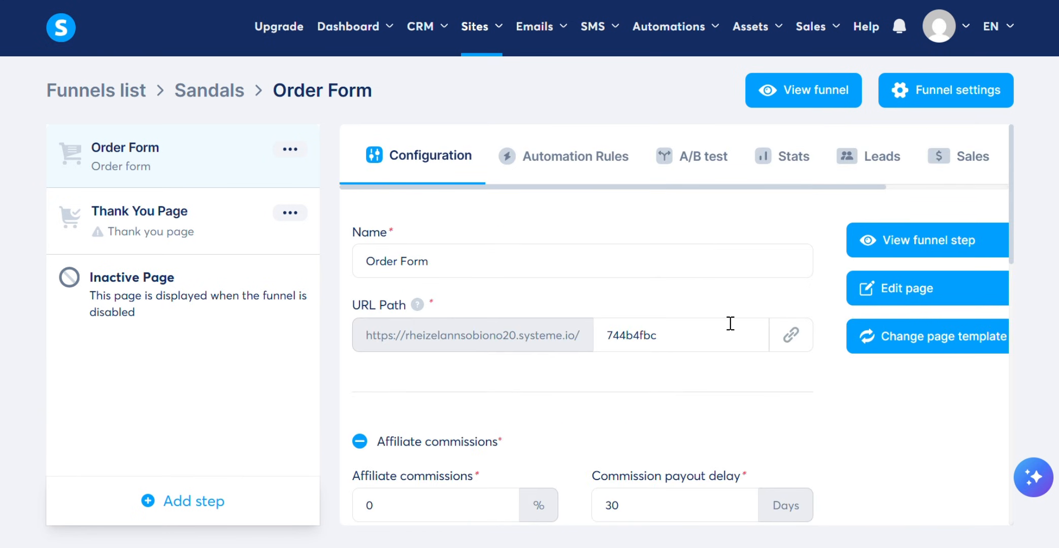
pyautogui.click(893, 292)
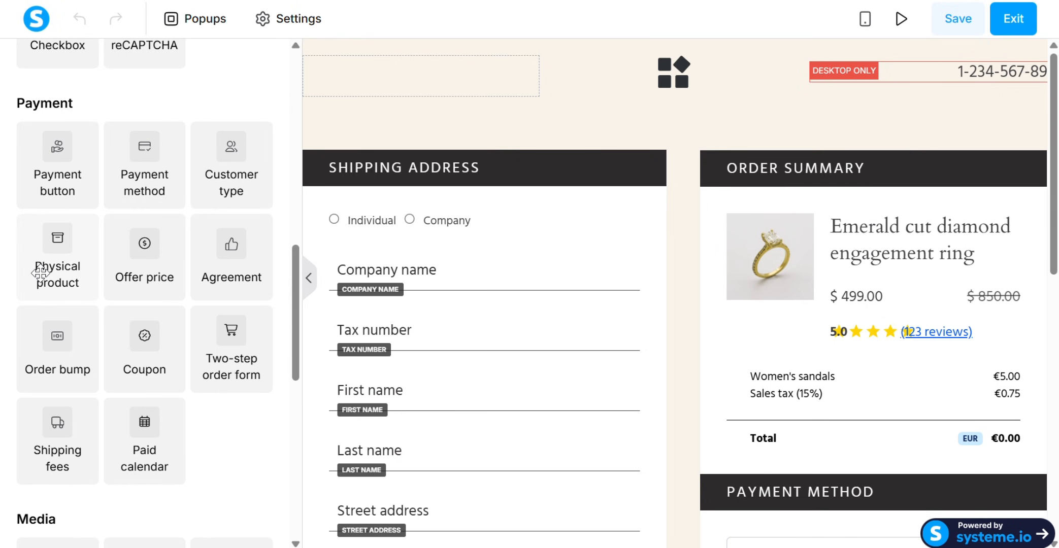
pyautogui.moveTo(41, 273); pyautogui.dragTo(738, 266)
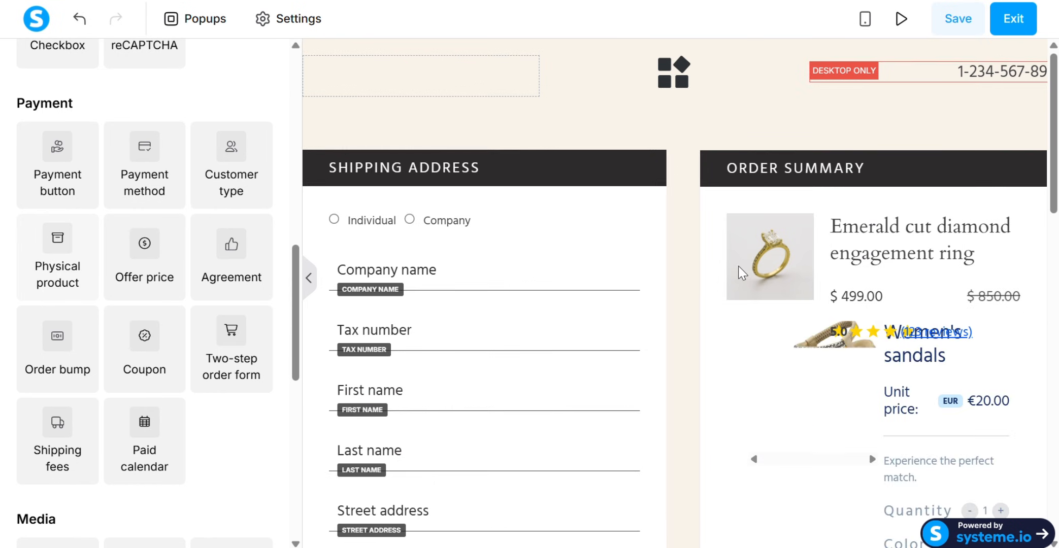
pyautogui.moveTo(808, 389); pyautogui.dragTo(775, 272)
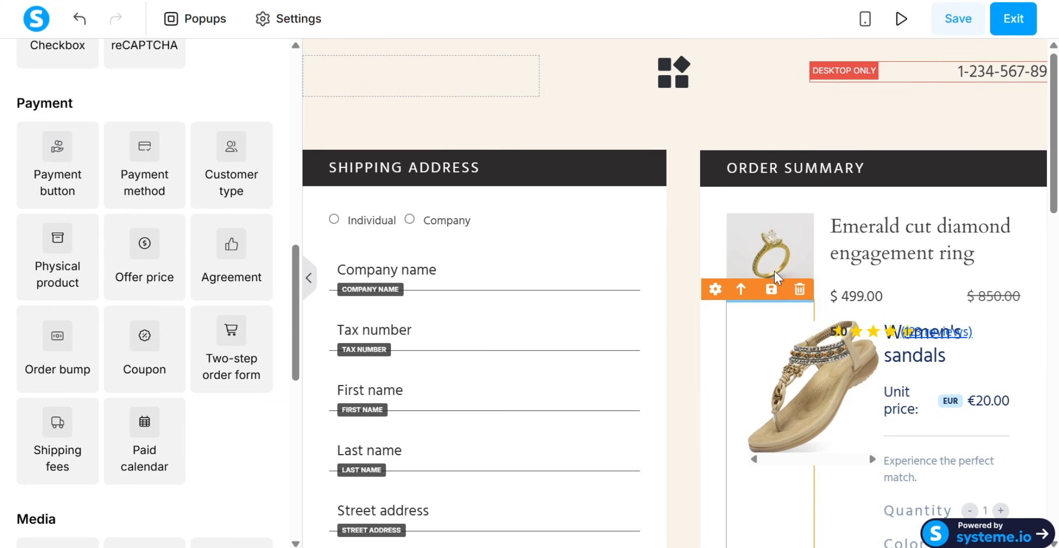
# Delete the template's ring image and the "Emerald cut diamond engagement ring" text from the Order Summary
pyautogui.click(807, 219)
pyautogui.click(799, 203)
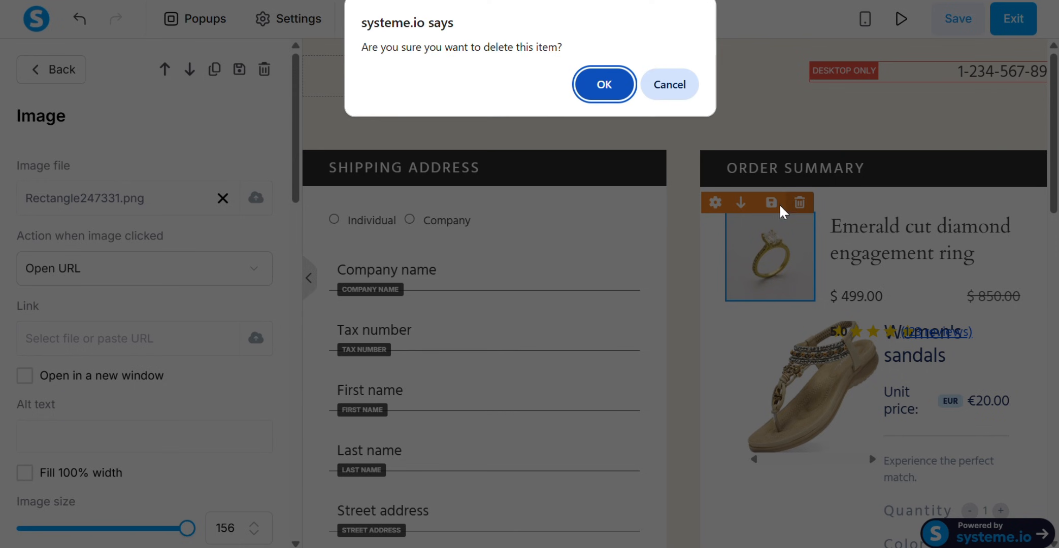
pyautogui.press('Return')
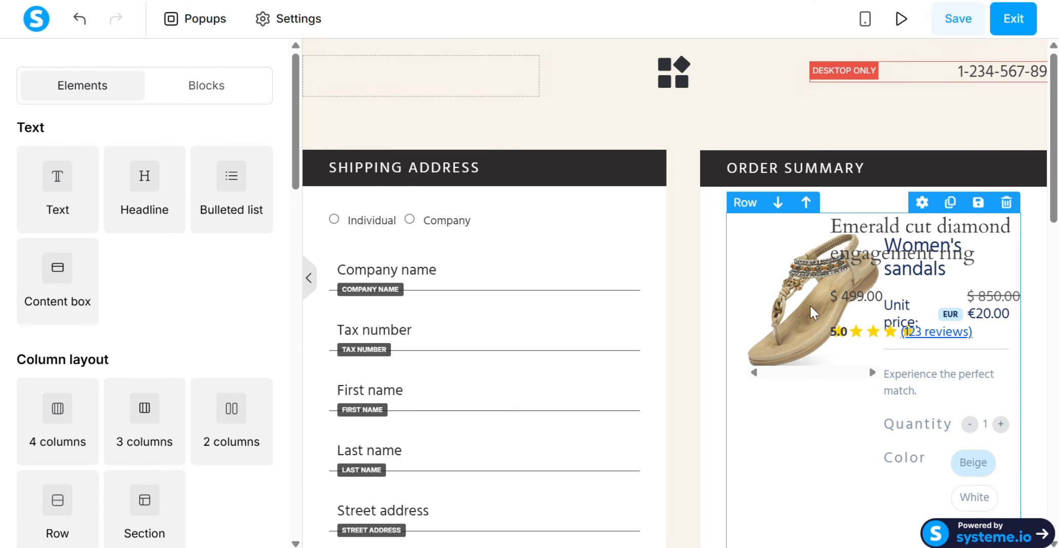
pyautogui.moveTo(774, 278); pyautogui.dragTo(790, 317)
pyautogui.click(975, 237)
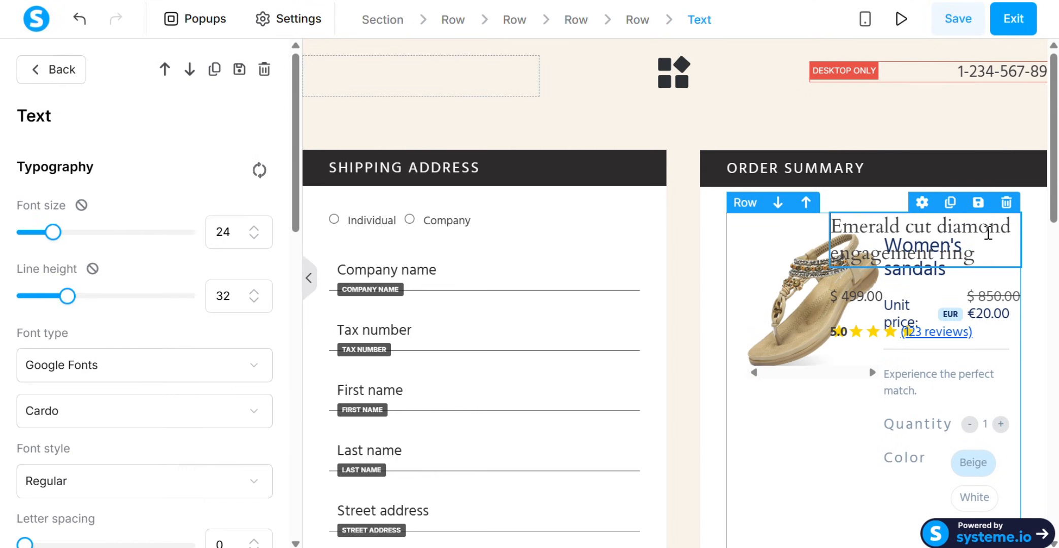
pyautogui.click(1006, 203)
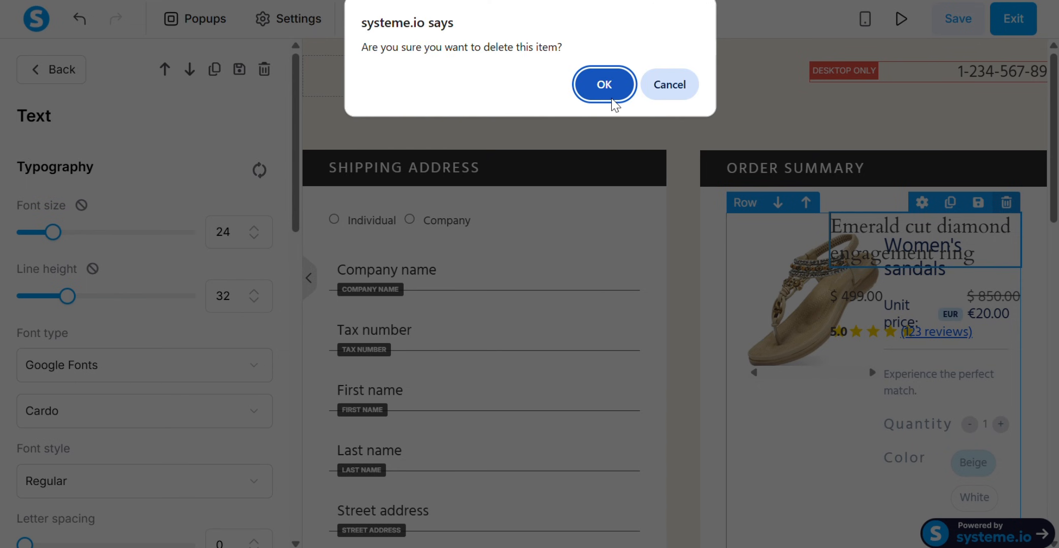
pyautogui.click(607, 92)
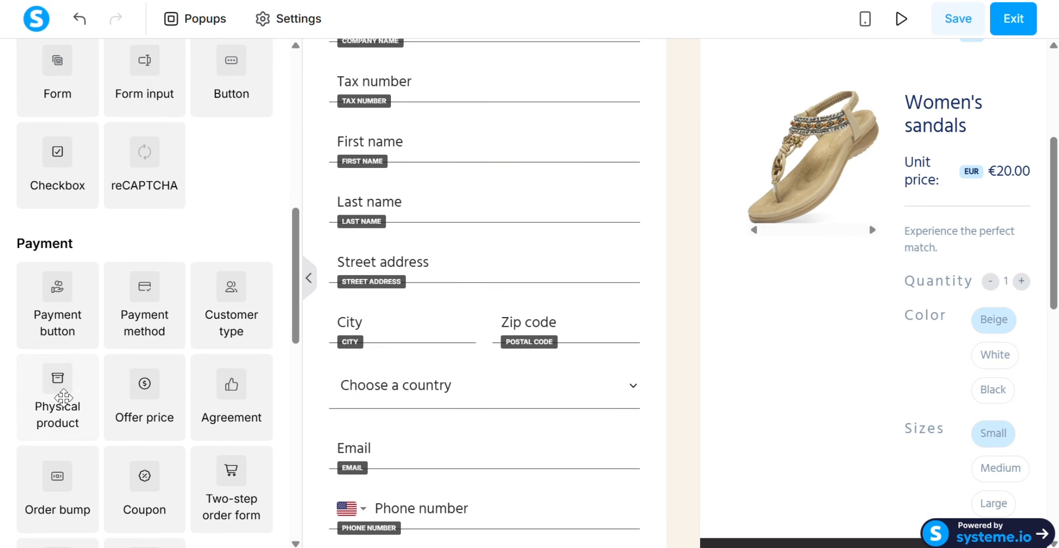
# Add one Offer price element below the sandals product and another above the Shipping Address header
pyautogui.scroll(-2, 100, 362)
pyautogui.moveTo(131, 330); pyautogui.dragTo(795, 348)
pyautogui.scroll(-1, 874, 274)
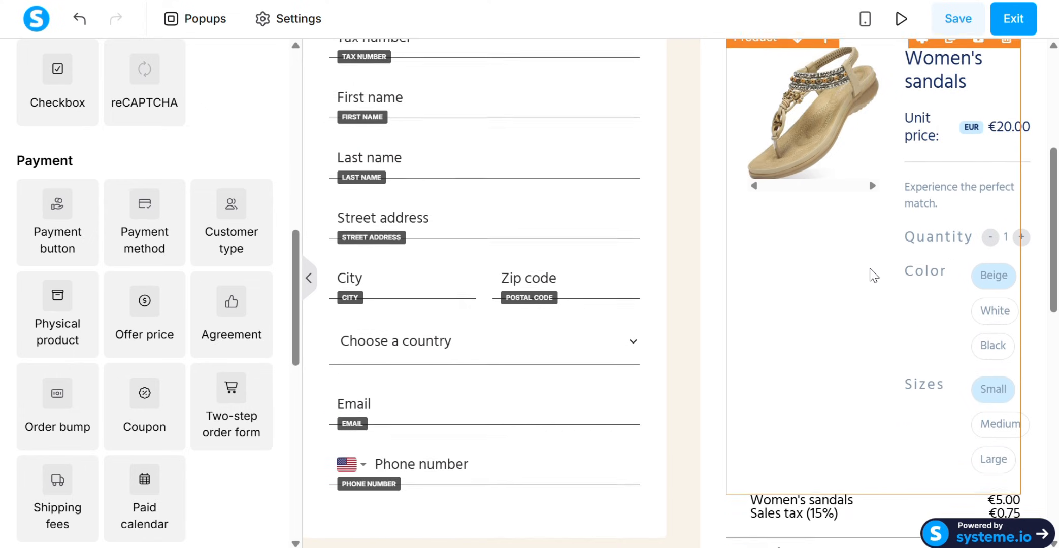
pyautogui.scroll(-6, 872, 274)
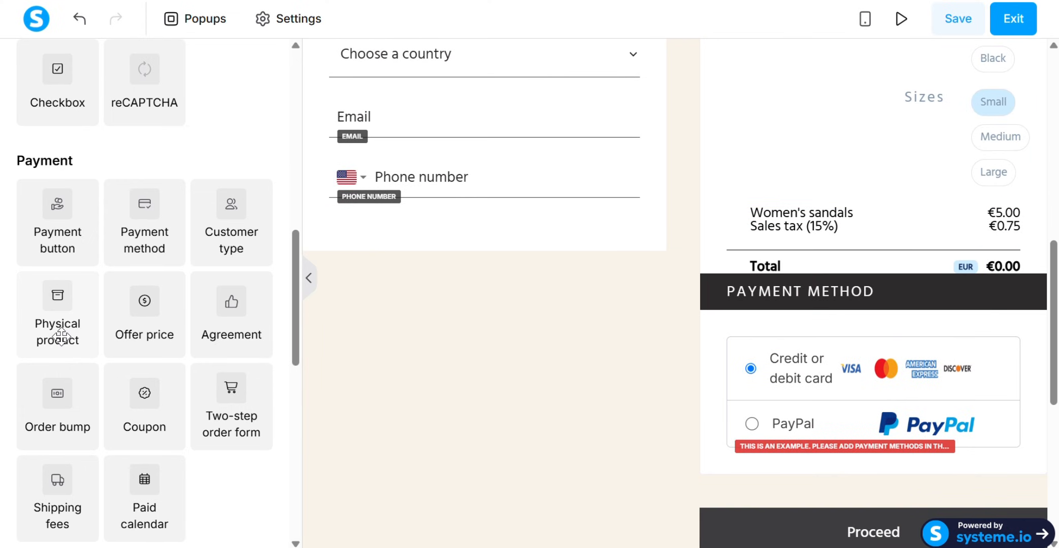
pyautogui.moveTo(124, 332); pyautogui.dragTo(546, 368)
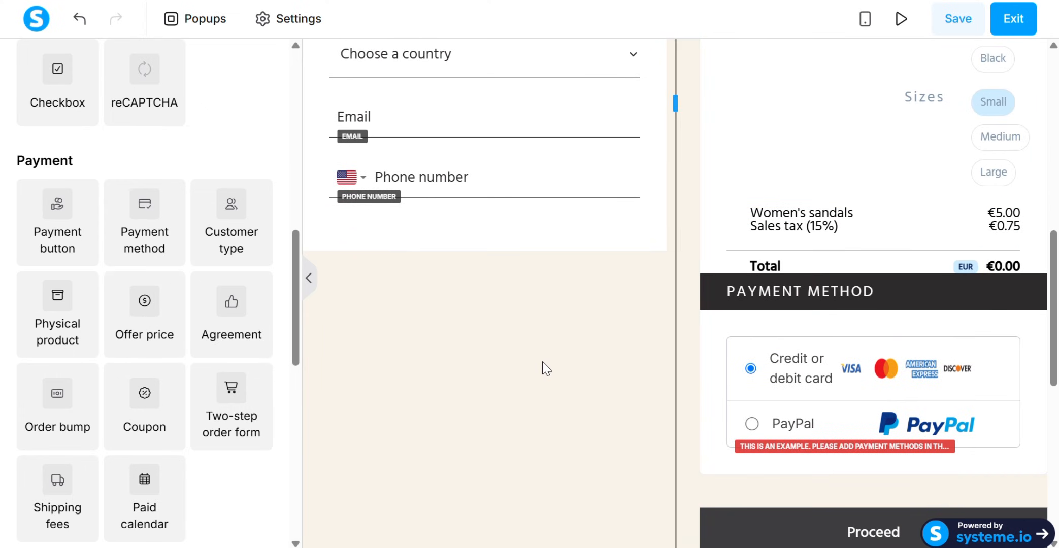
# Delete the Tax number and First name fields from the Shipping Address form
pyautogui.scroll(3, 528, 203)
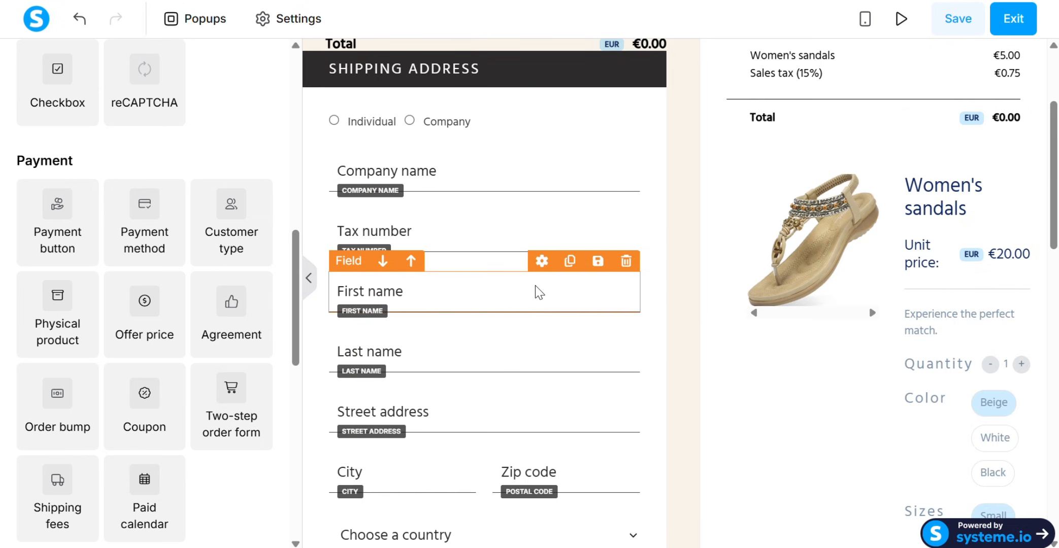
pyautogui.click(626, 201)
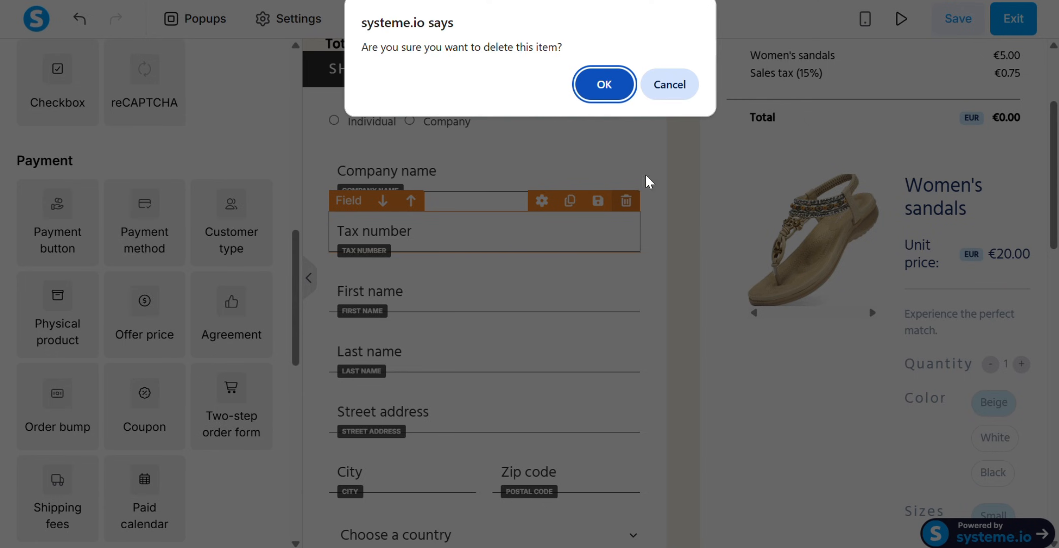
pyautogui.click(609, 85)
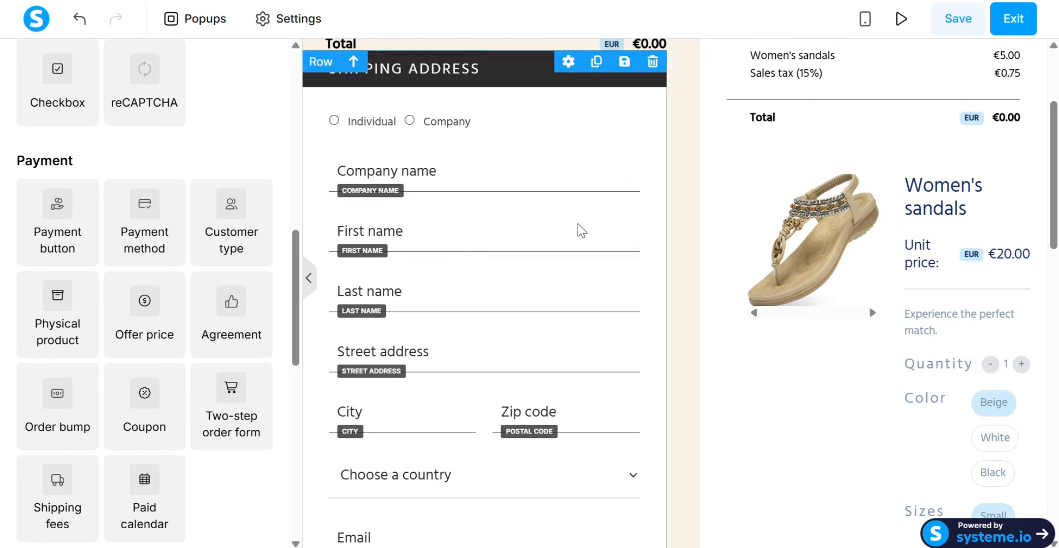
pyautogui.click(622, 206)
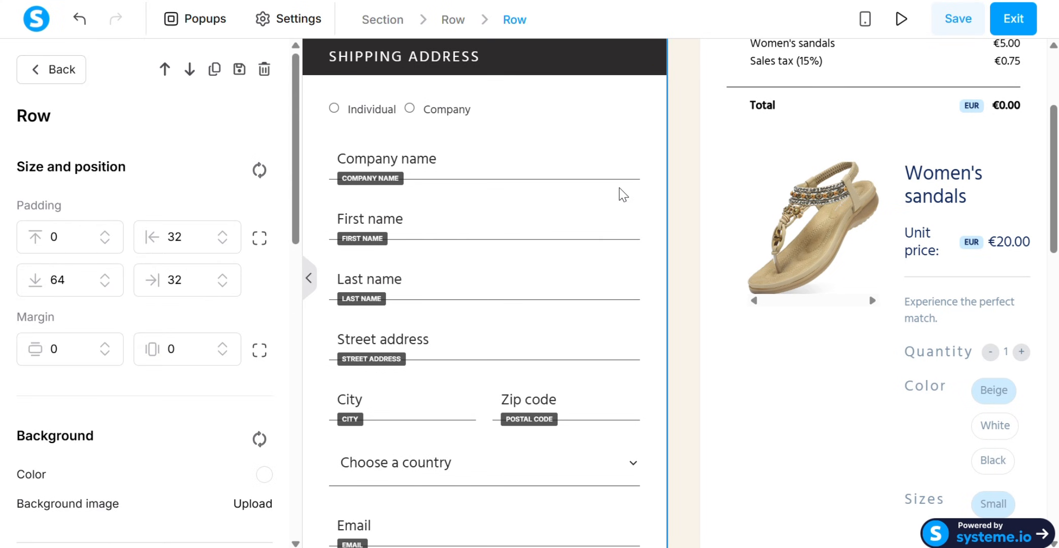
pyautogui.click(575, 241)
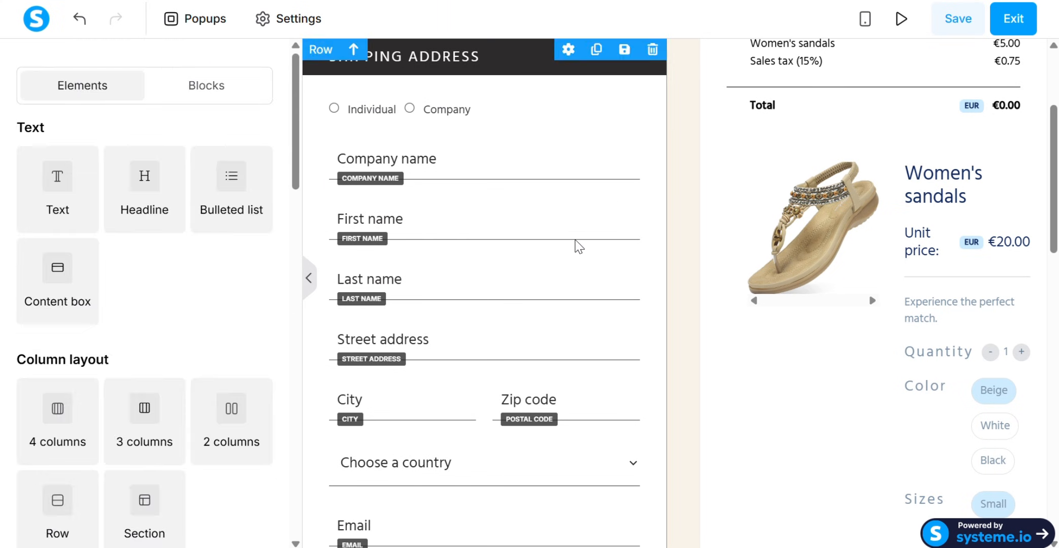
pyautogui.click(625, 189)
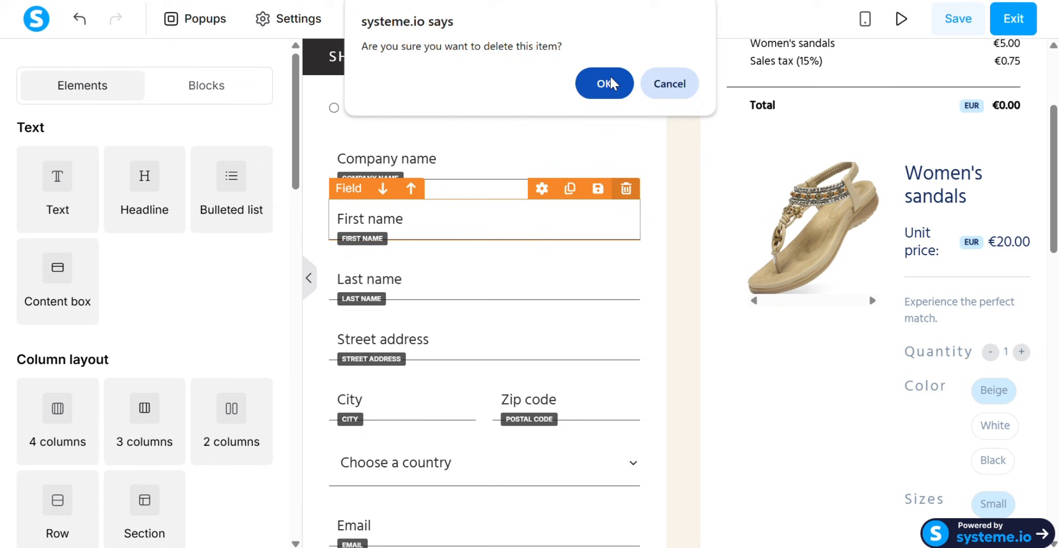
pyautogui.click(611, 78)
# Add an Offer price element above the Company name field in the Shipping Address form and open its settings
pyautogui.scroll(-10, 120, 350)
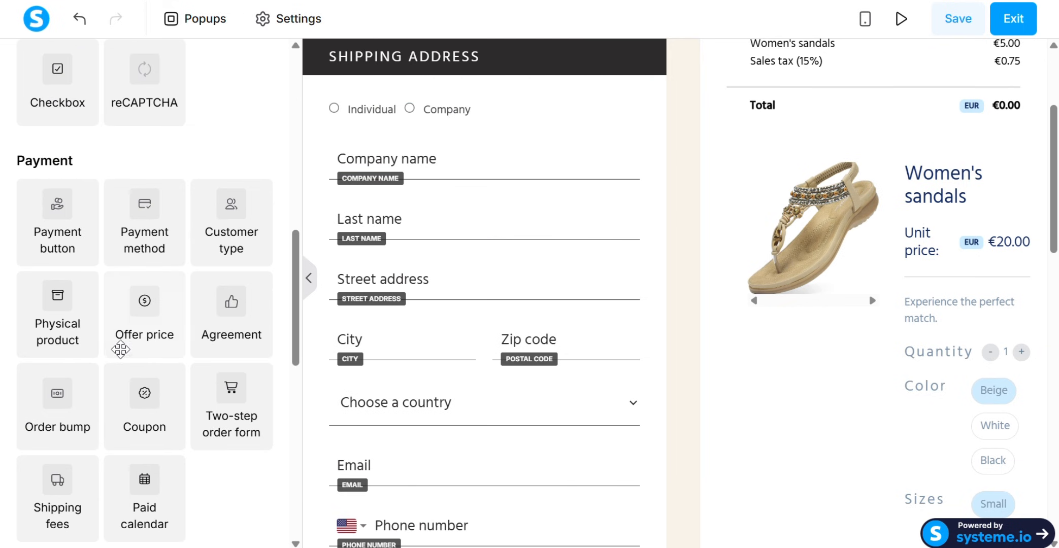
pyautogui.moveTo(142, 322); pyautogui.dragTo(429, 189)
pyautogui.moveTo(146, 309); pyautogui.dragTo(428, 143)
pyautogui.moveTo(147, 330); pyautogui.dragTo(434, 317)
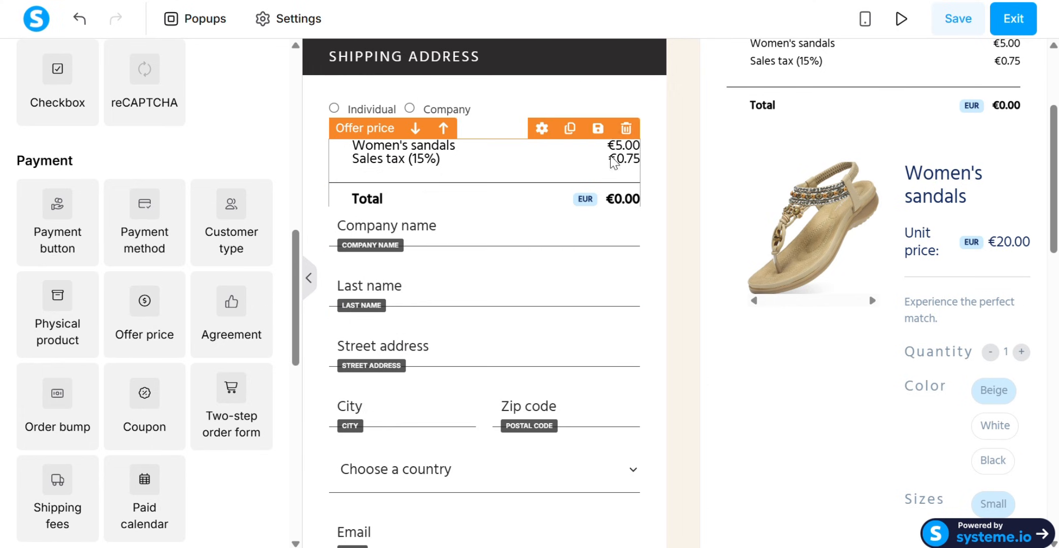
pyautogui.click(618, 197)
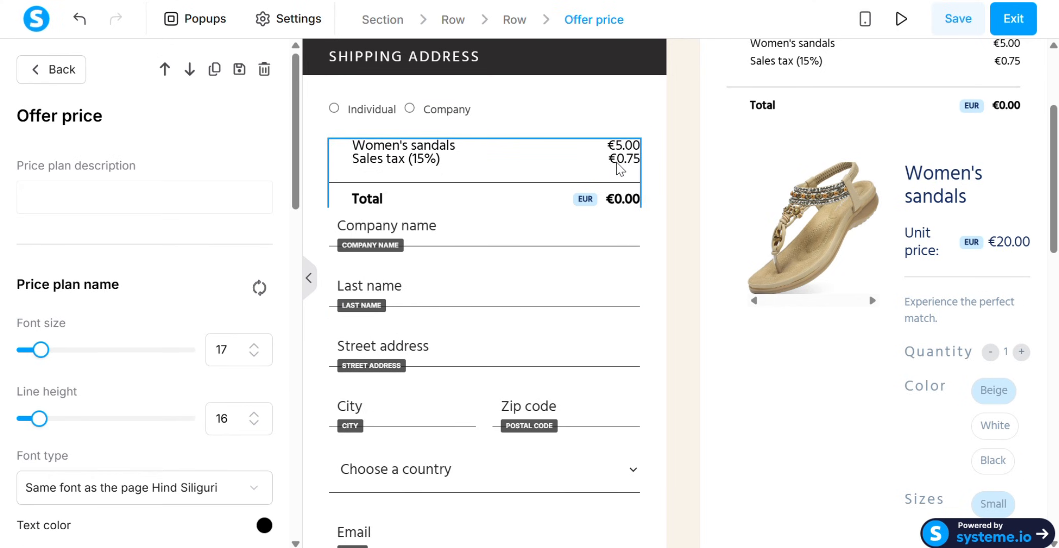